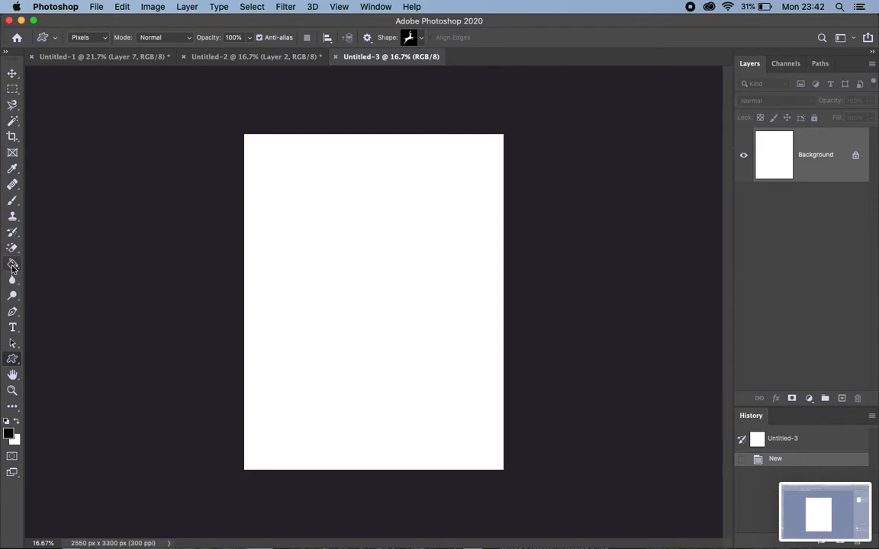
Step: Fill the blank white canvas with bright green (#00ff72) using the Paint Bucket
left_click_drag(12, 266, 46, 263)
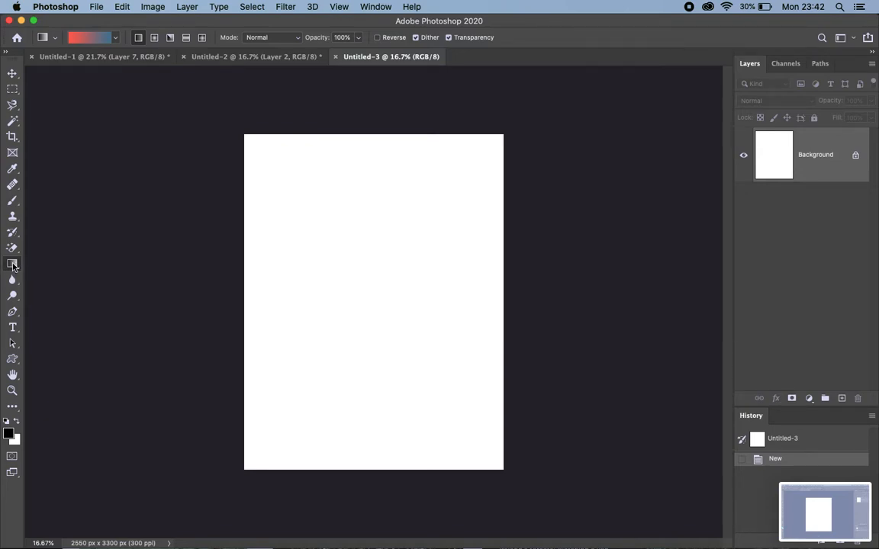
mouse_move(13, 265)
left_mouse_down()
mouse_move(96, 284)
mouse_move(63, 277)
mouse_move(93, 276)
mouse_move(81, 276)
left_mouse_up()
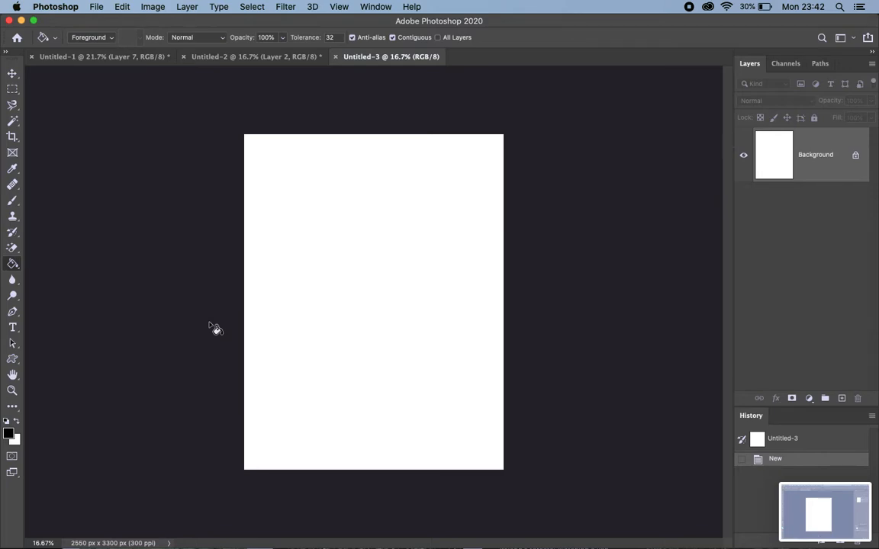
left_click(9, 434)
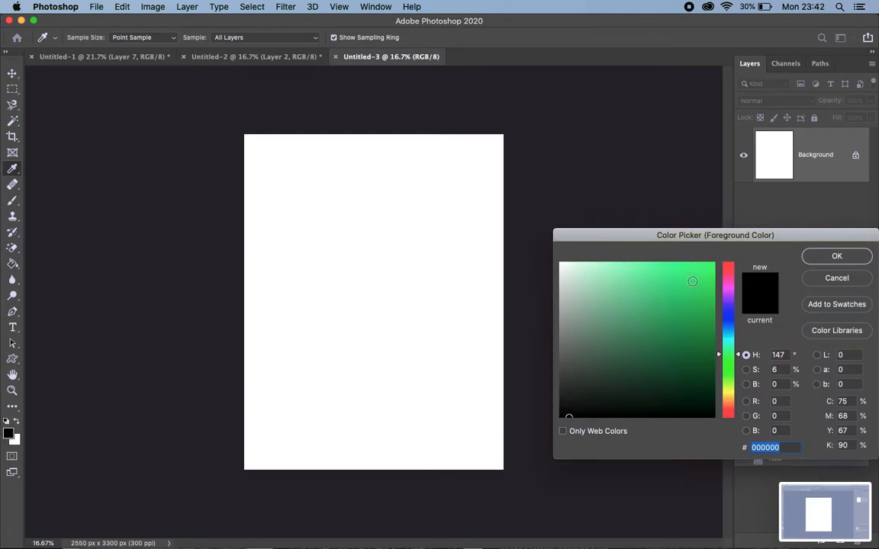
left_click_drag(704, 278, 714, 258)
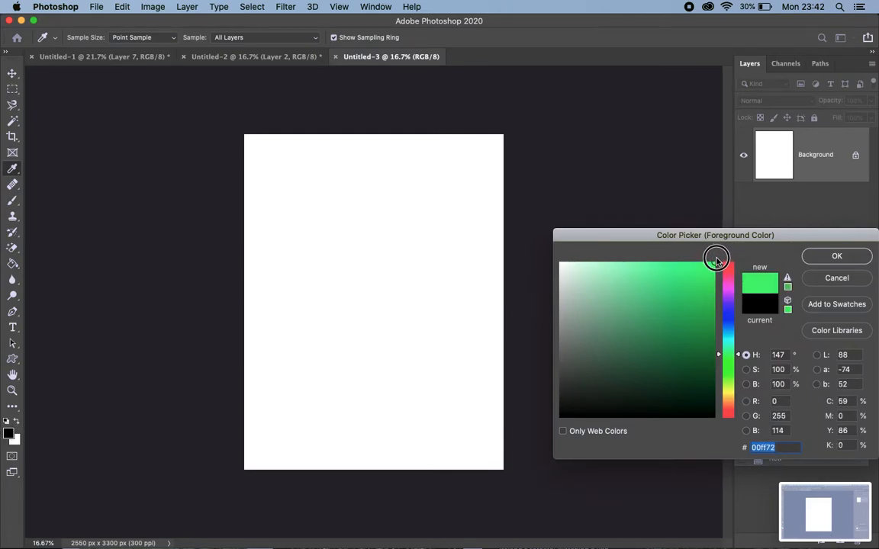
left_click(848, 256)
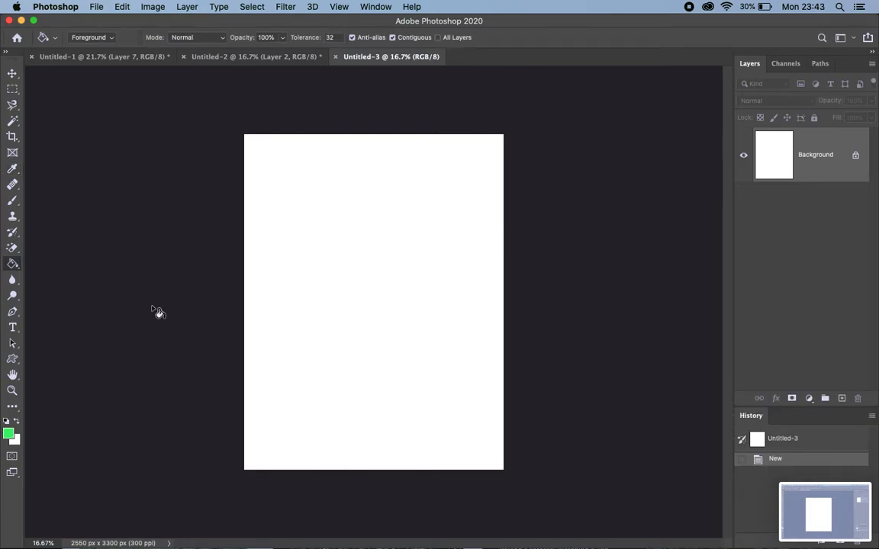
left_click(332, 240)
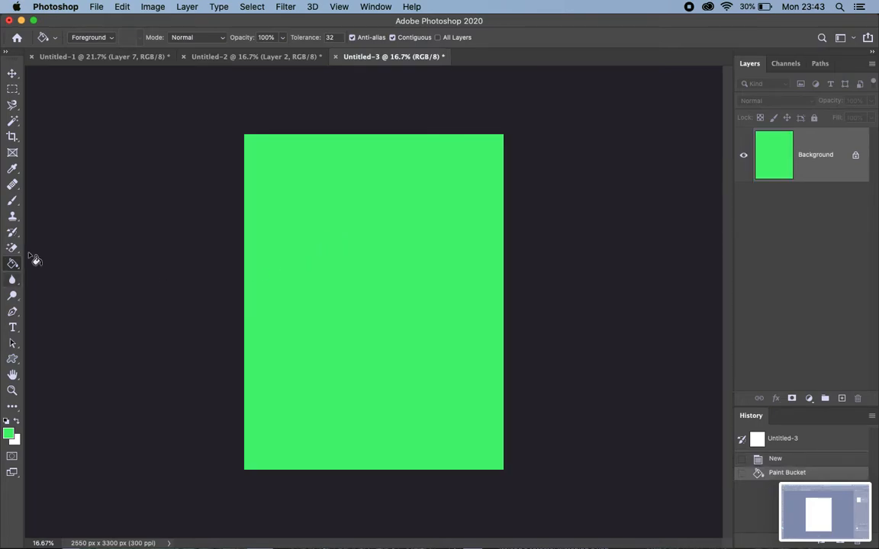
Step: Paint a jagged creature outline with two dot eyes and a round mouth in black, using a hard 80 px brush
left_click(12, 200)
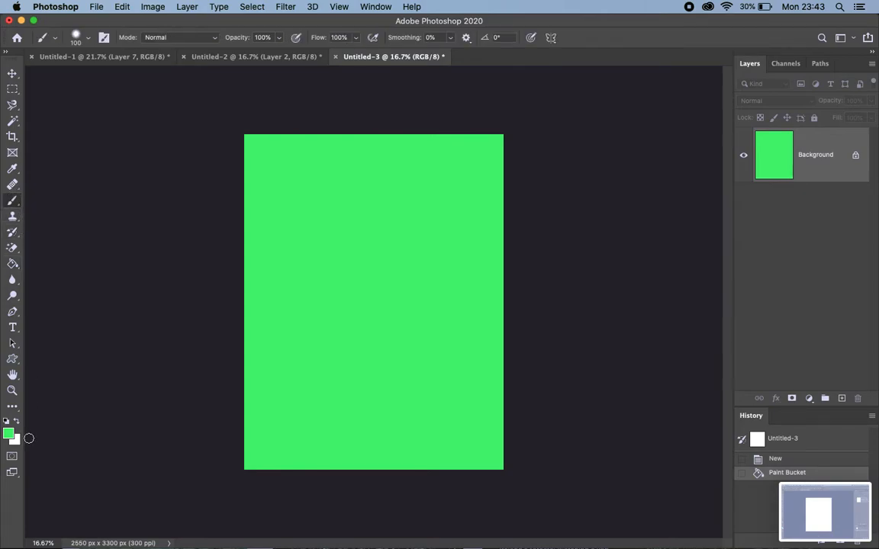
left_click(7, 422)
key("bracketleft")
key("bracketleft")
key("shift+bracketright")
mouse_move(333, 232)
left_mouse_down()
mouse_move(295, 283)
mouse_move(322, 291)
mouse_move(322, 329)
mouse_move(343, 341)
mouse_move(321, 359)
mouse_move(346, 359)
mouse_move(361, 375)
mouse_move(451, 335)
mouse_move(404, 327)
mouse_move(441, 286)
mouse_move(393, 295)
mouse_move(420, 237)
mouse_move(367, 233)
mouse_move(389, 190)
mouse_move(376, 164)
mouse_move(327, 182)
mouse_move(318, 211)
mouse_move(333, 229)
left_mouse_up()
left_click(343, 196)
left_click(358, 188)
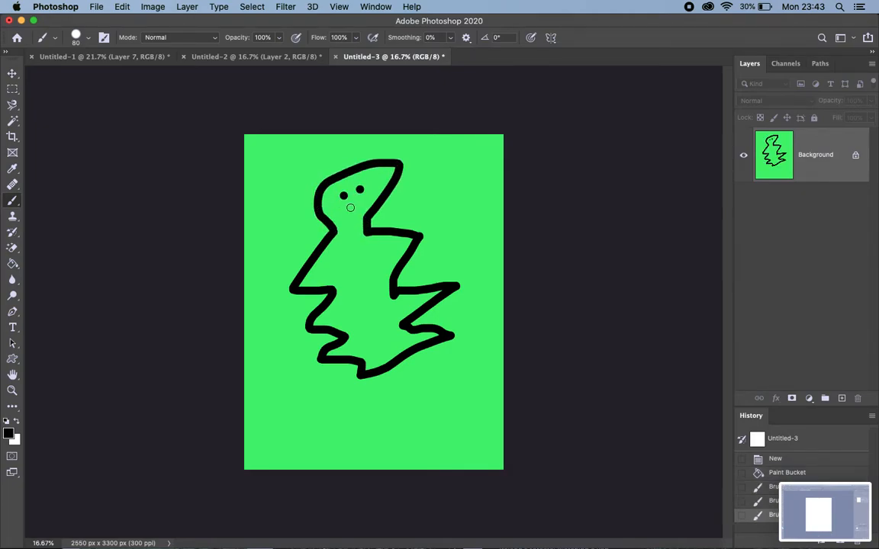
mouse_move(347, 207)
left_mouse_down()
mouse_move(360, 206)
mouse_move(353, 208)
left_mouse_up()
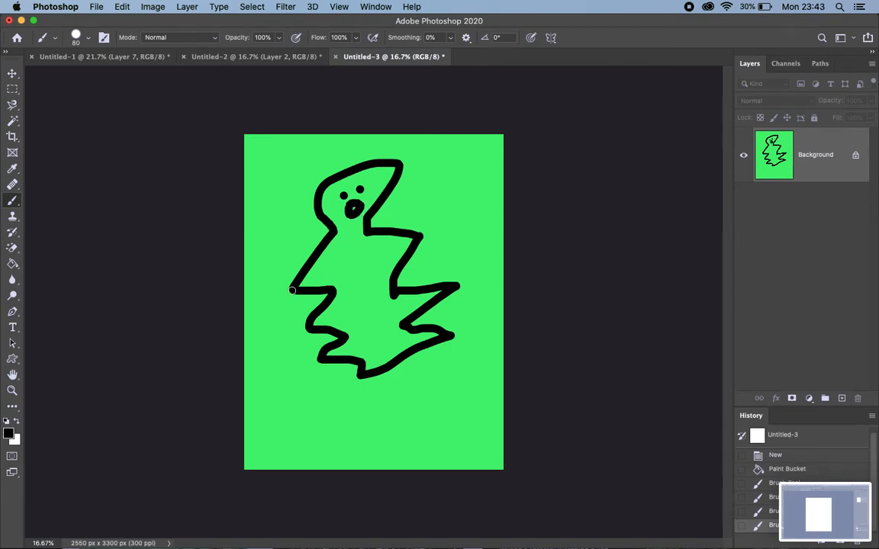
Step: Add small black claws to the tips of the creature's six limbs with a 45 px brush
mouse_move(292, 290)
left_mouse_down()
mouse_move(281, 287)
mouse_move(296, 301)
mouse_move(297, 326)
left_mouse_up()
right_click(305, 328)
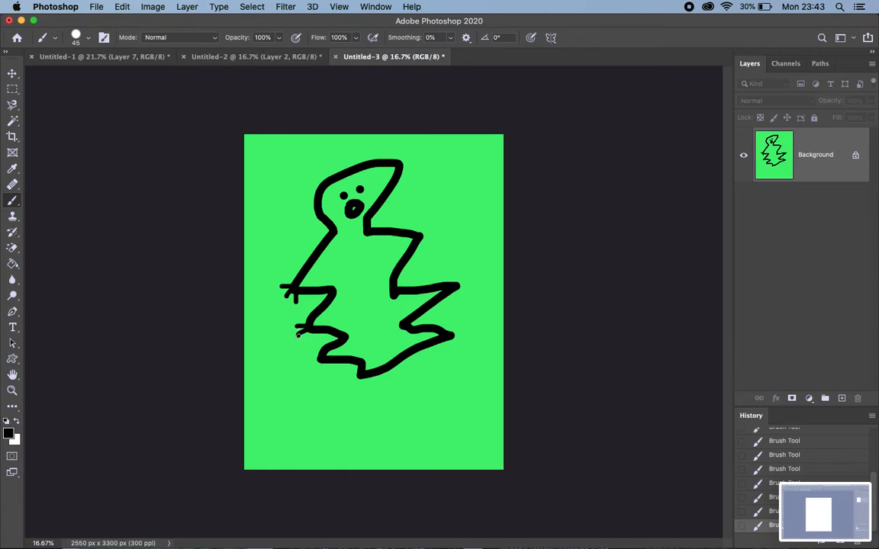
mouse_move(320, 359)
left_mouse_down()
mouse_move(306, 358)
mouse_move(321, 373)
left_mouse_up()
left_click_drag(453, 334, 463, 329)
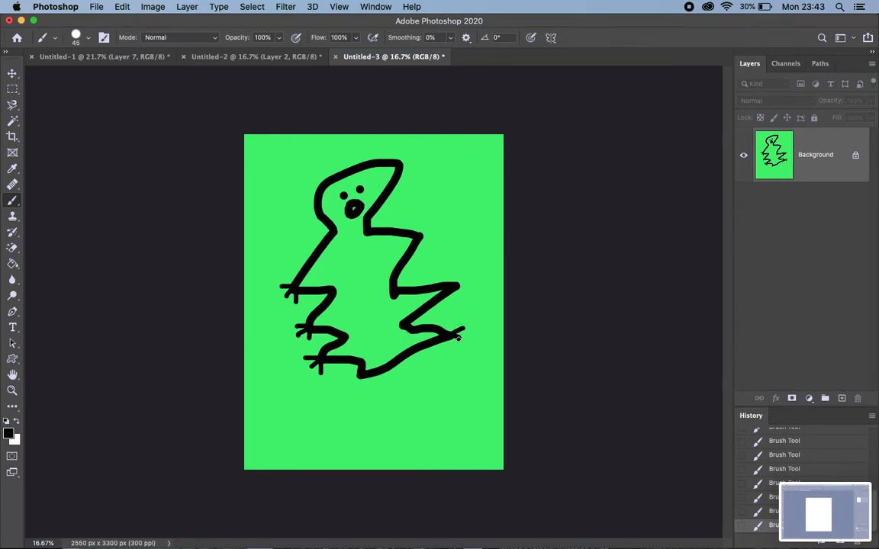
mouse_move(458, 286)
left_mouse_down()
mouse_move(461, 278)
mouse_move(467, 286)
mouse_move(460, 291)
left_mouse_up()
mouse_move(419, 237)
left_mouse_down()
mouse_move(425, 226)
mouse_move(428, 242)
left_mouse_up()
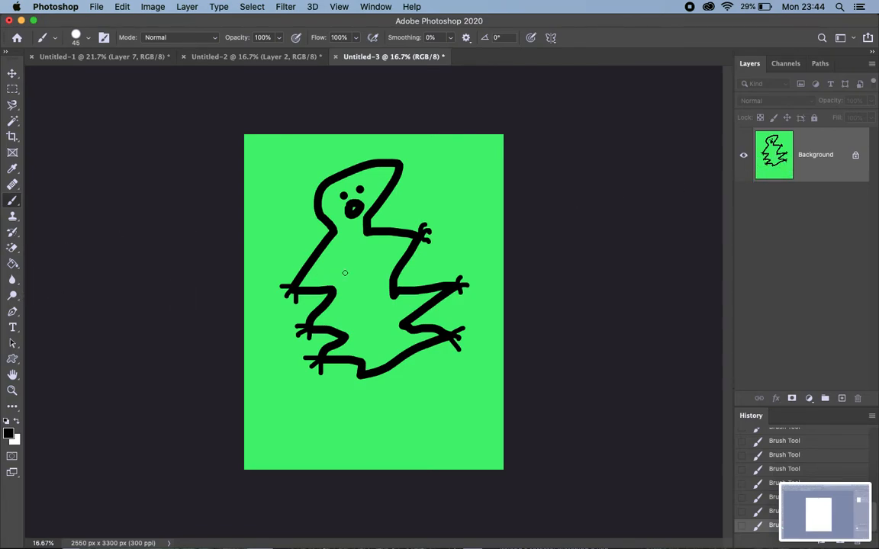
Step: Fill the inside of the creature's outline with blue (#008aff) using the Paint Bucket
left_click(12, 264)
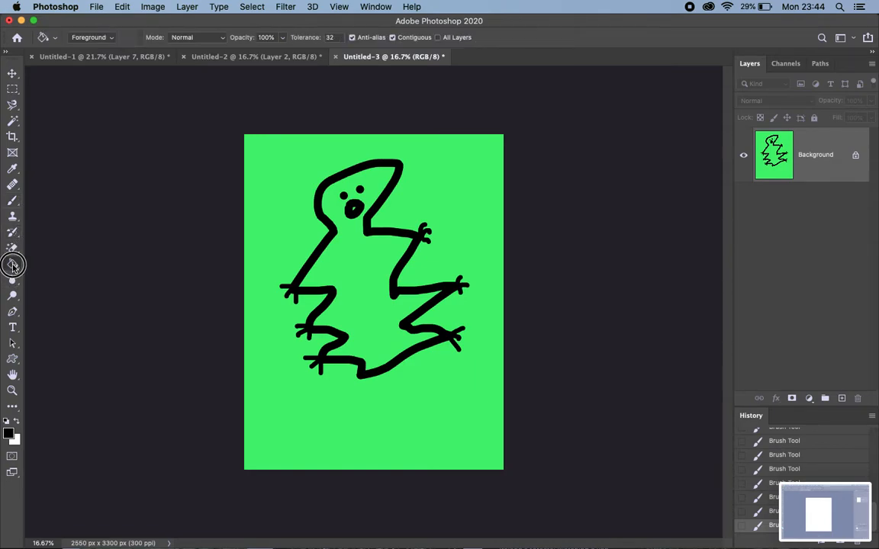
left_click(8, 434)
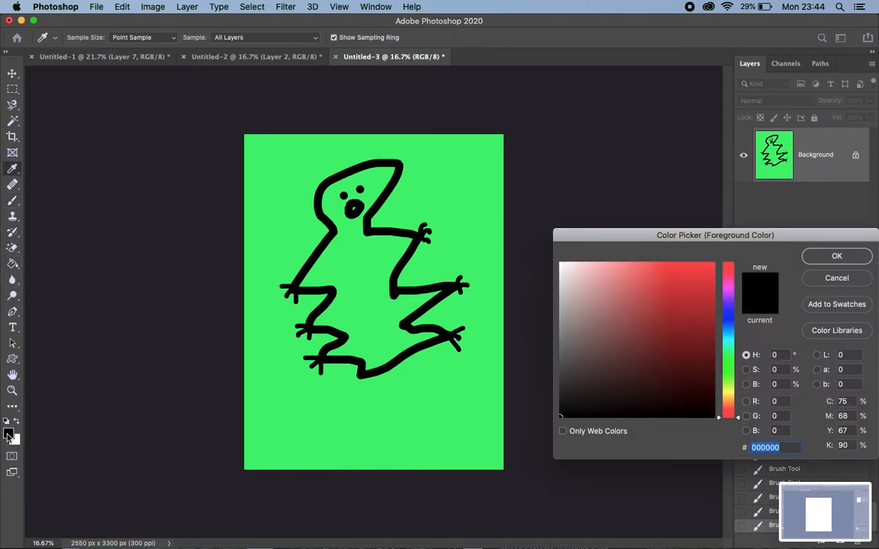
left_click(727, 328)
left_click_drag(708, 275, 728, 247)
left_click(837, 256)
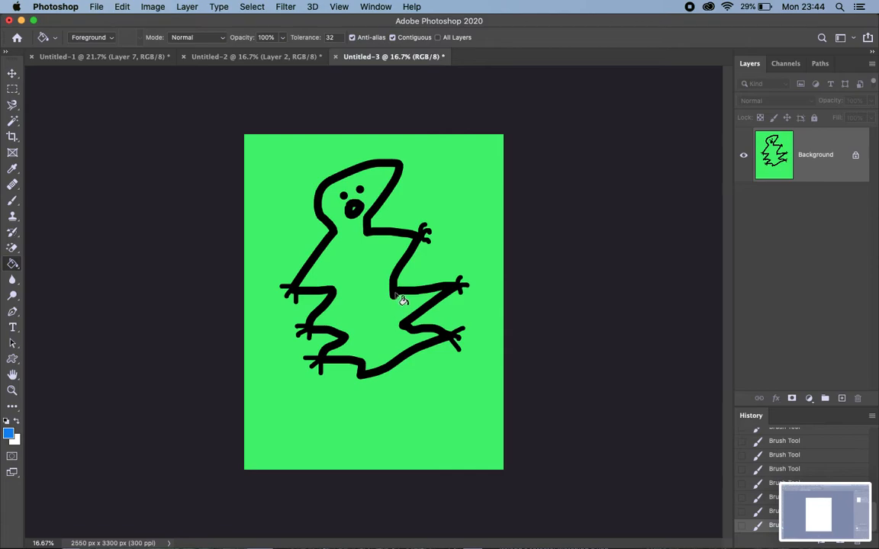
left_click(360, 270)
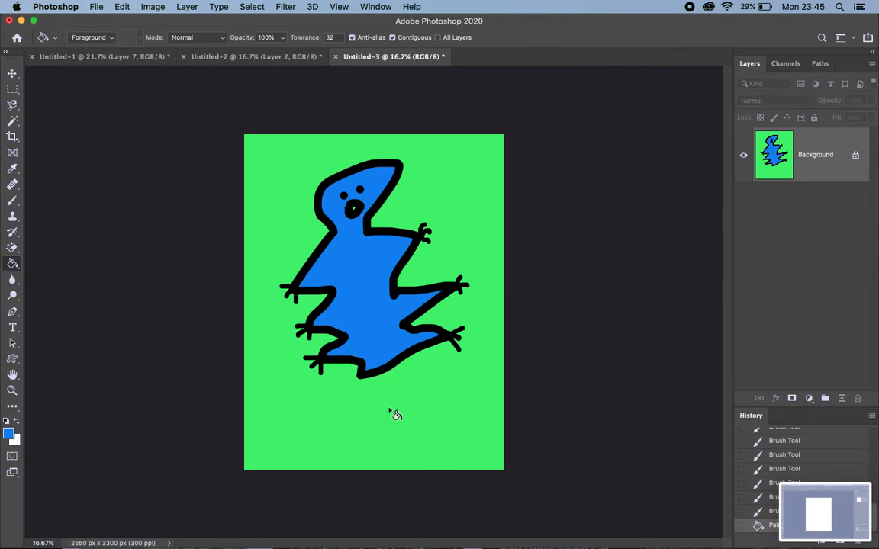
Step: Fill the green area surrounding the creature with pink (#ff0090)
left_click(10, 436)
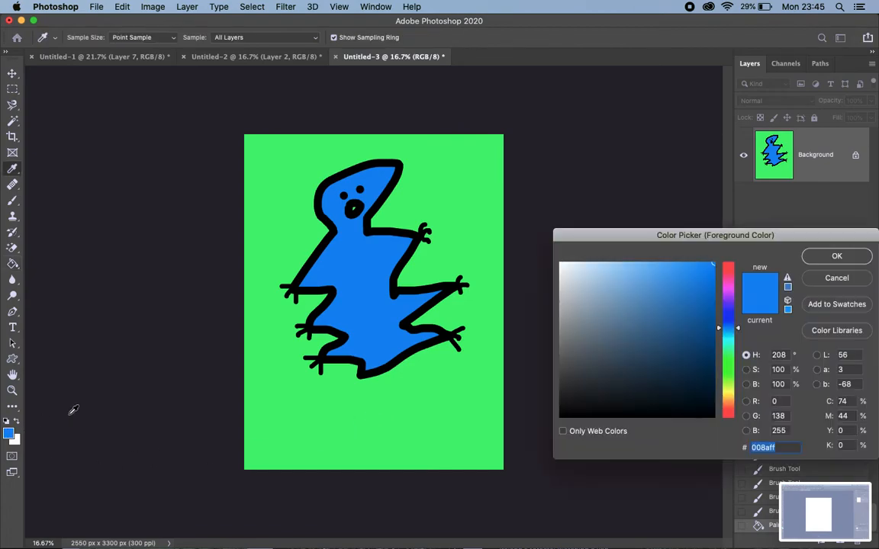
left_click(728, 316)
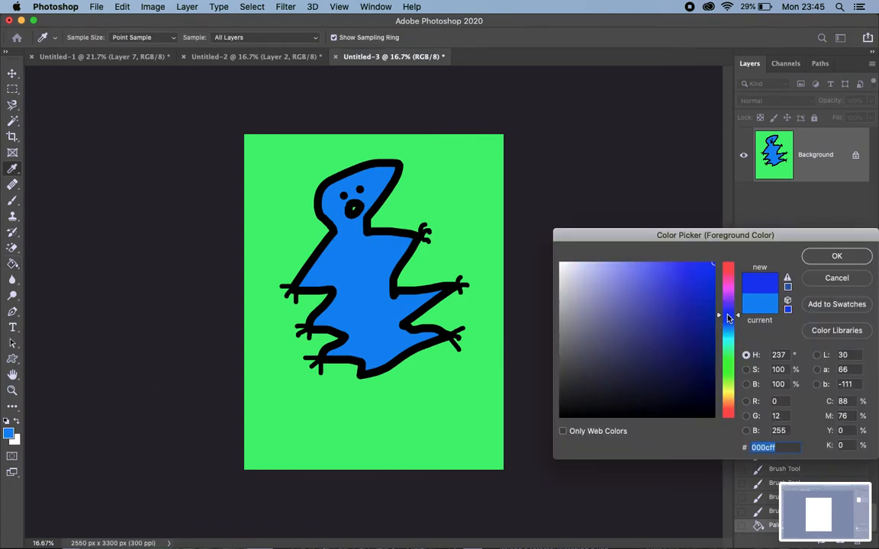
left_click(730, 278)
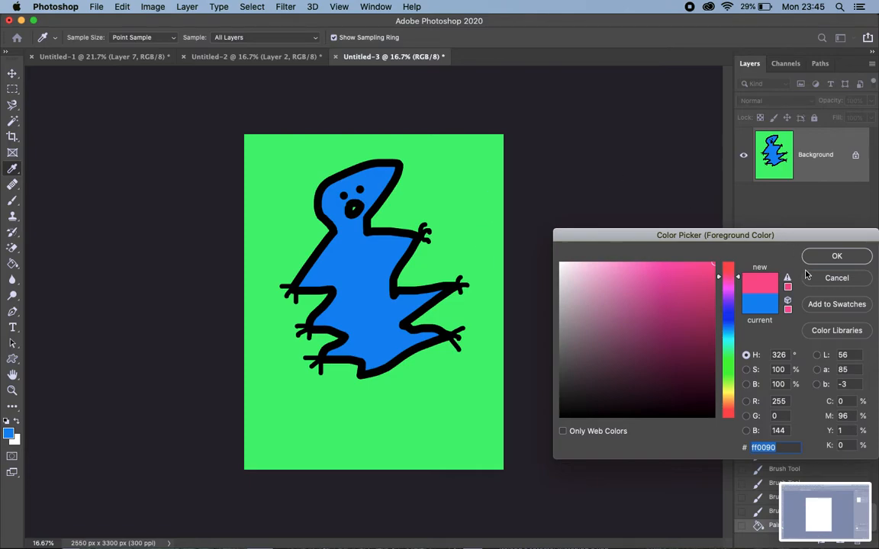
left_click(834, 256)
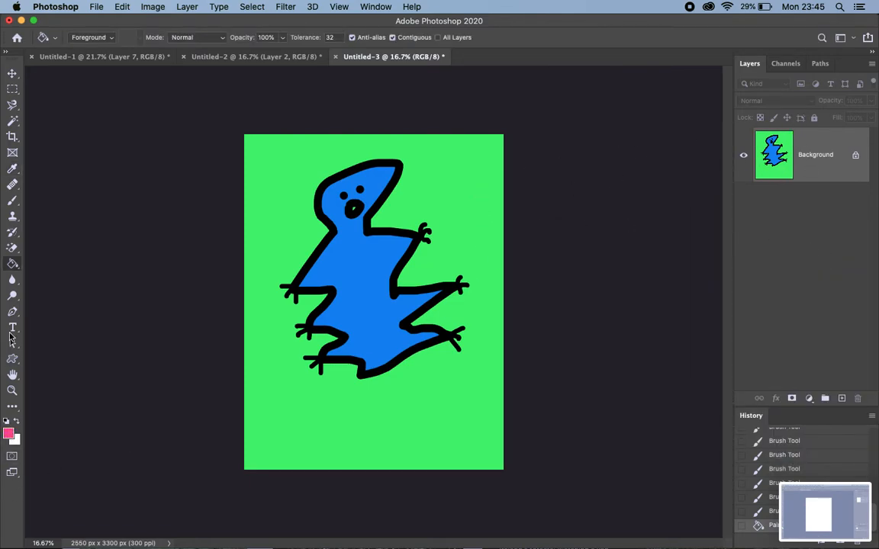
left_click(271, 188)
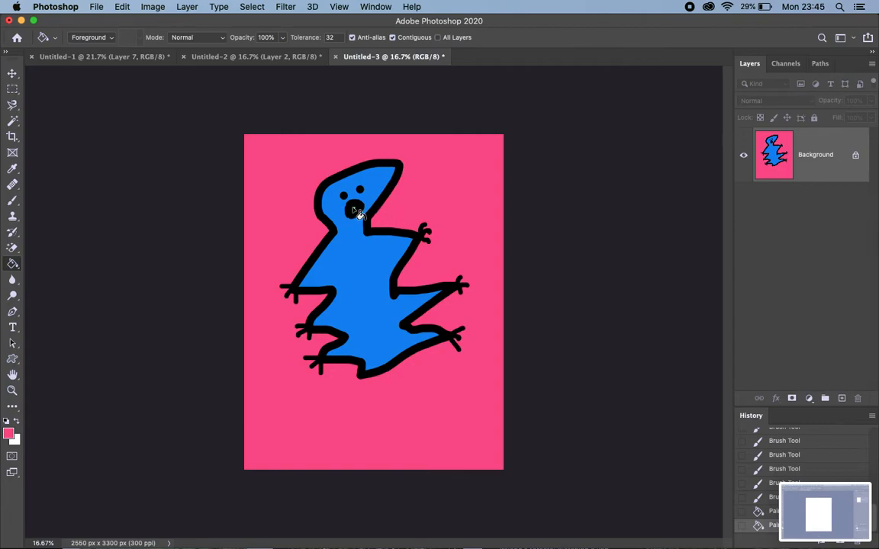
Step: Fill the small green gap inside the creature's mouth with yellow (#fff600)
scroll(356, 214, "up", 5)
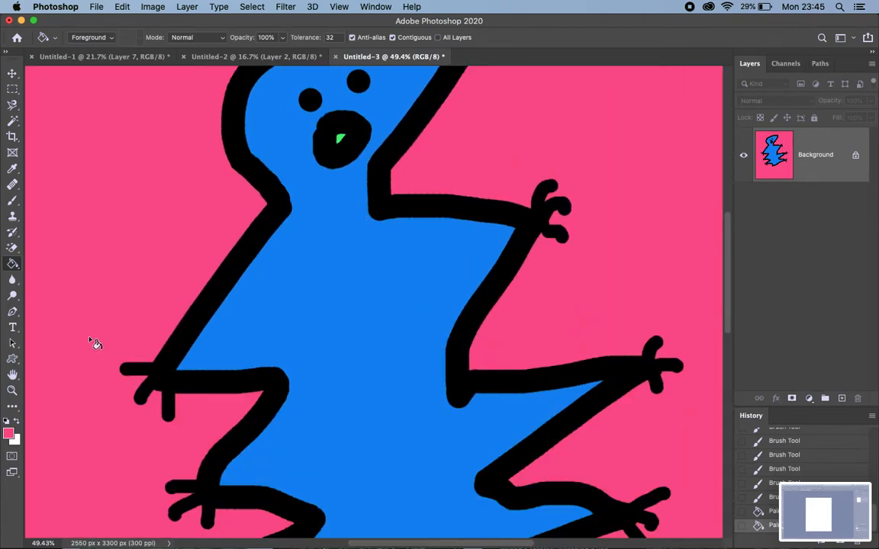
left_click(7, 435)
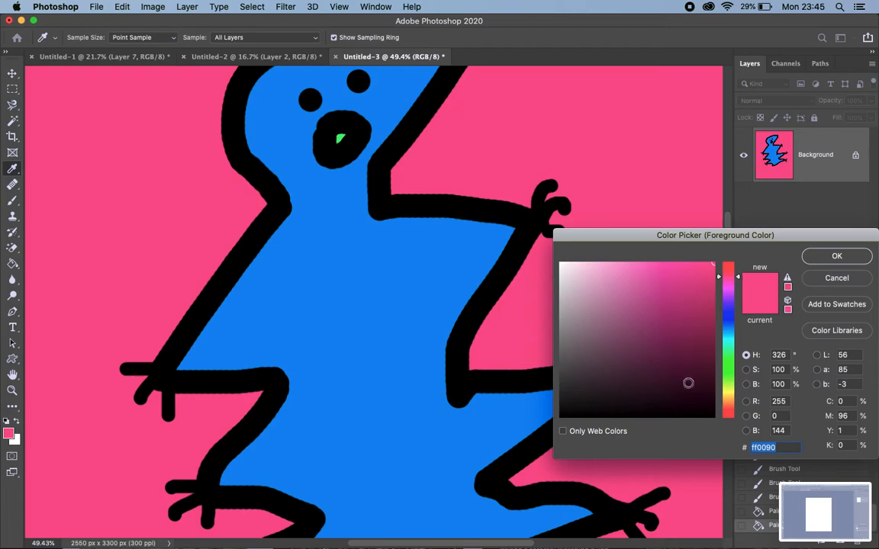
left_click(728, 393)
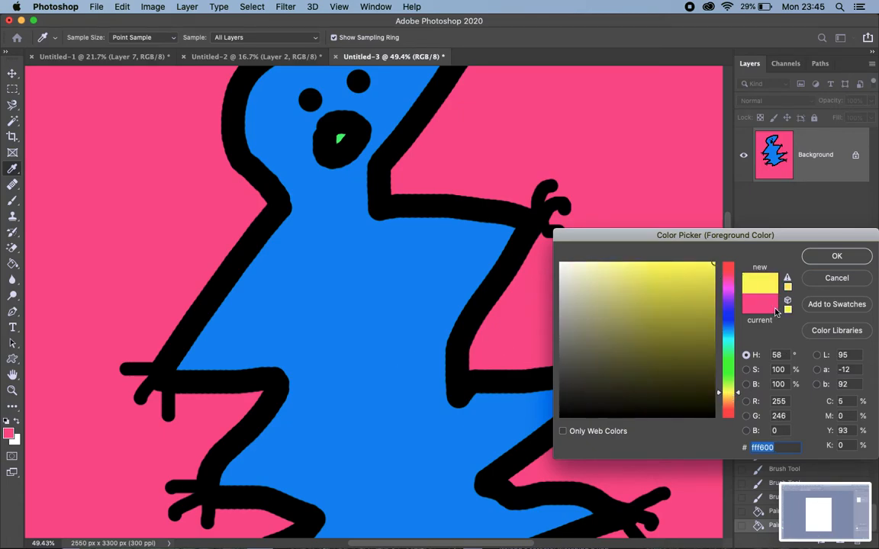
left_click(833, 258)
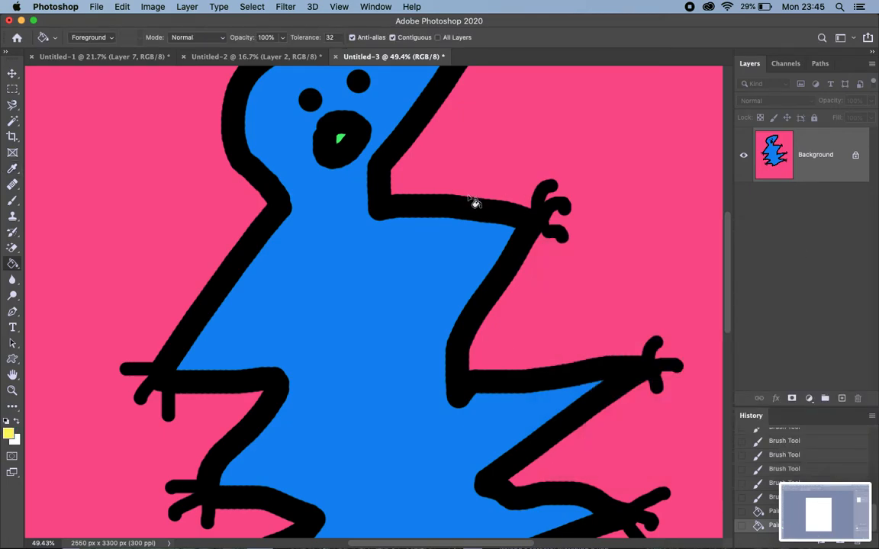
left_click(341, 141)
scroll(387, 260, "down", 5)
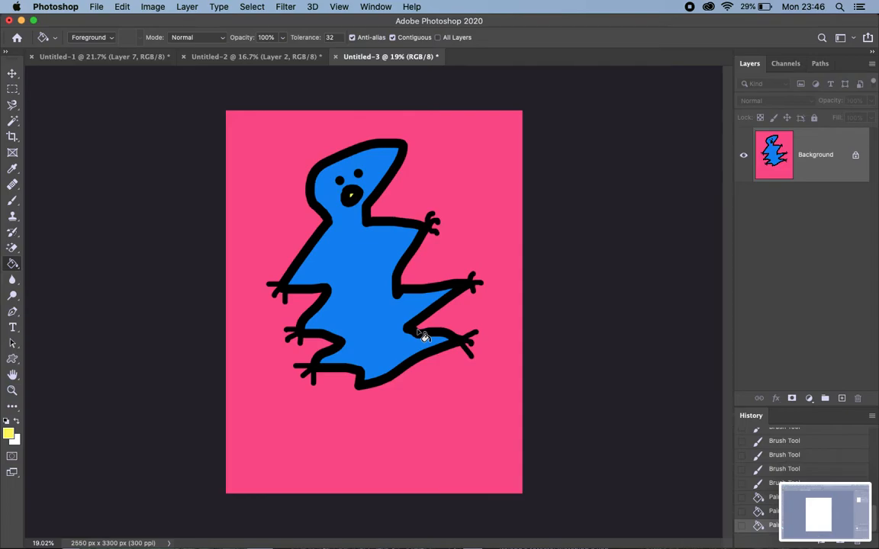
Step: Switch to Firefox and search Google Images for "outer space"
key("ctrl+Up")
left_click(610, 217)
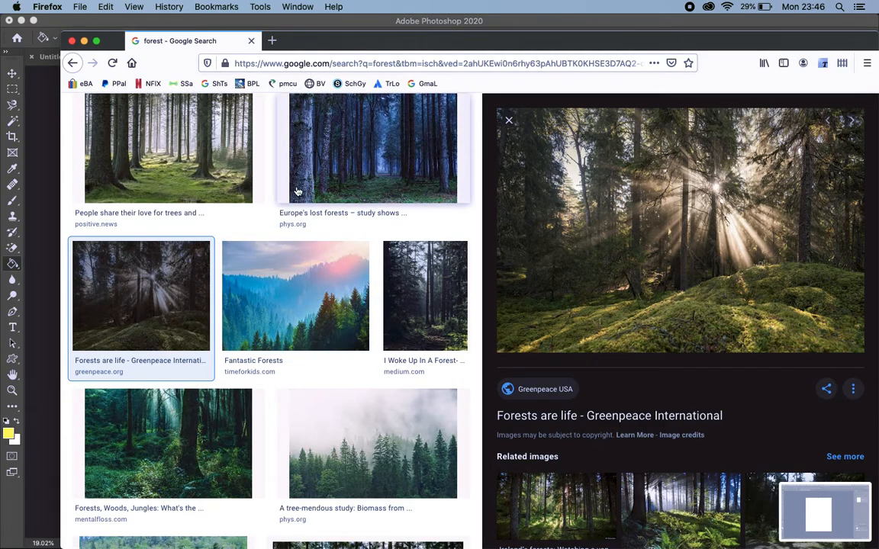
left_click(329, 71)
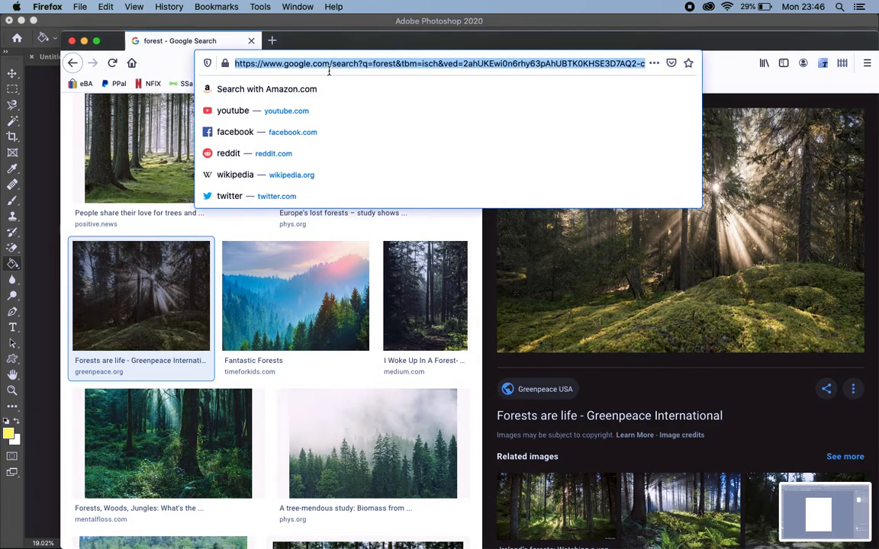
type("outer space")
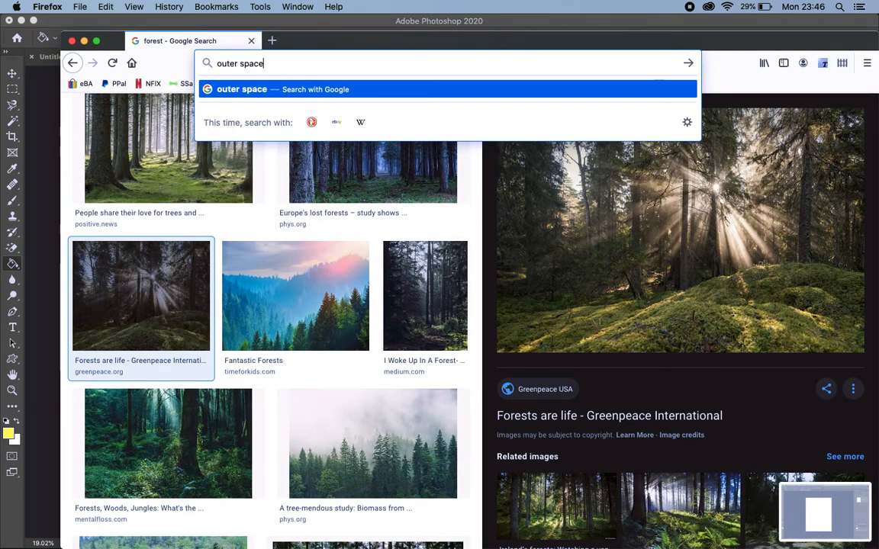
key("Return")
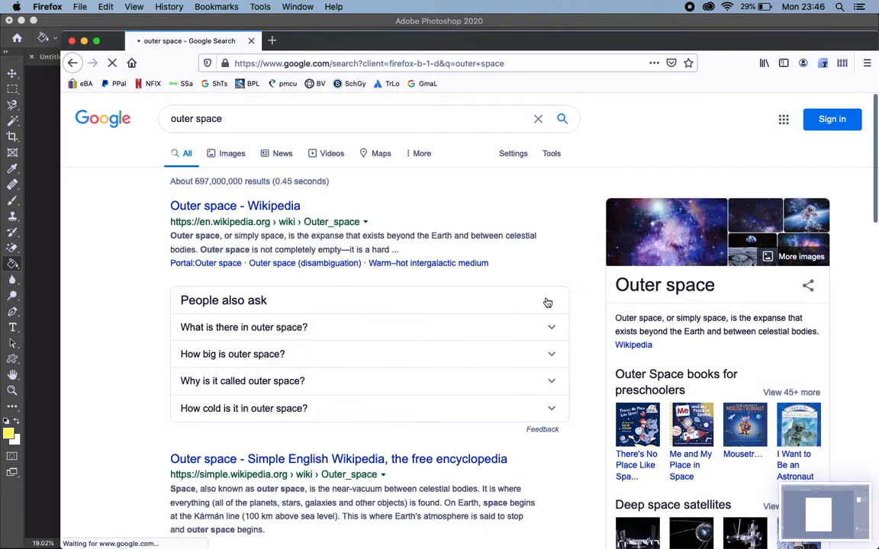
left_click(235, 154)
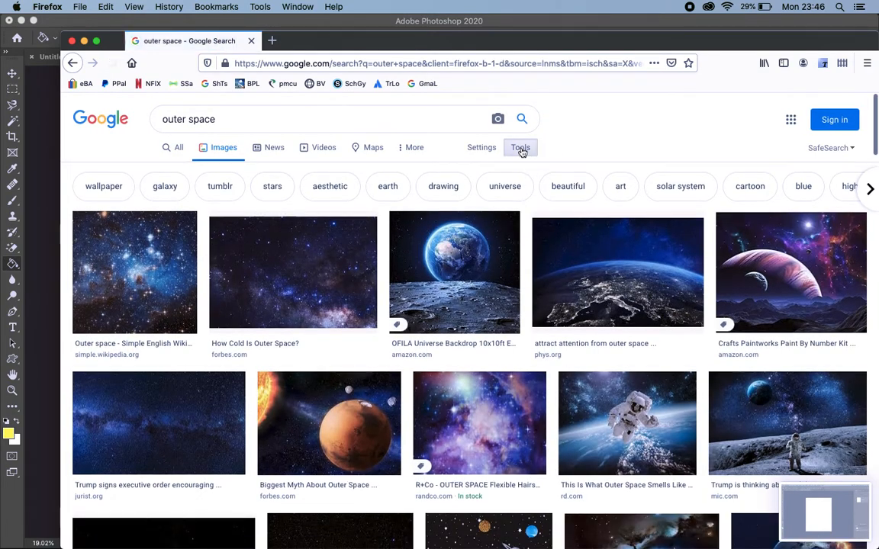
Step: Filter the image results to large size and open the preview of the Earth above the moon's surface
left_click(521, 150)
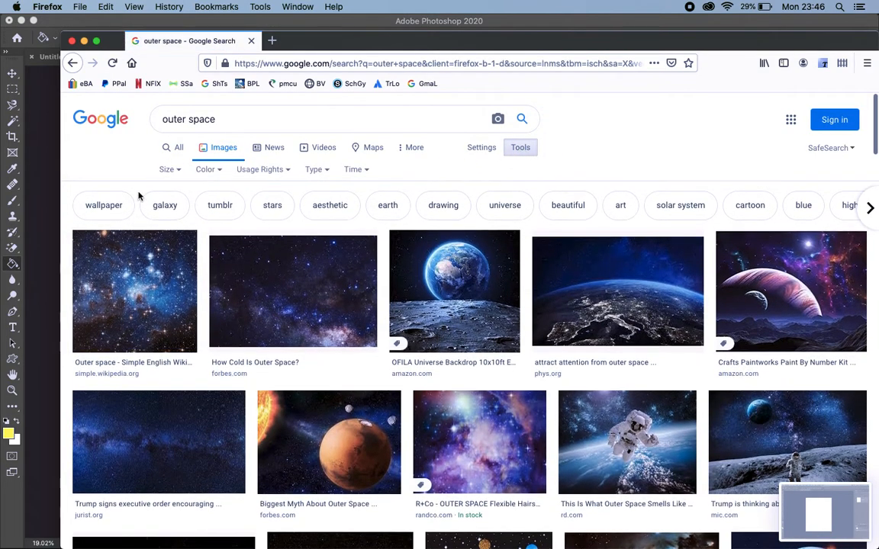
left_click(167, 169)
left_click(172, 207)
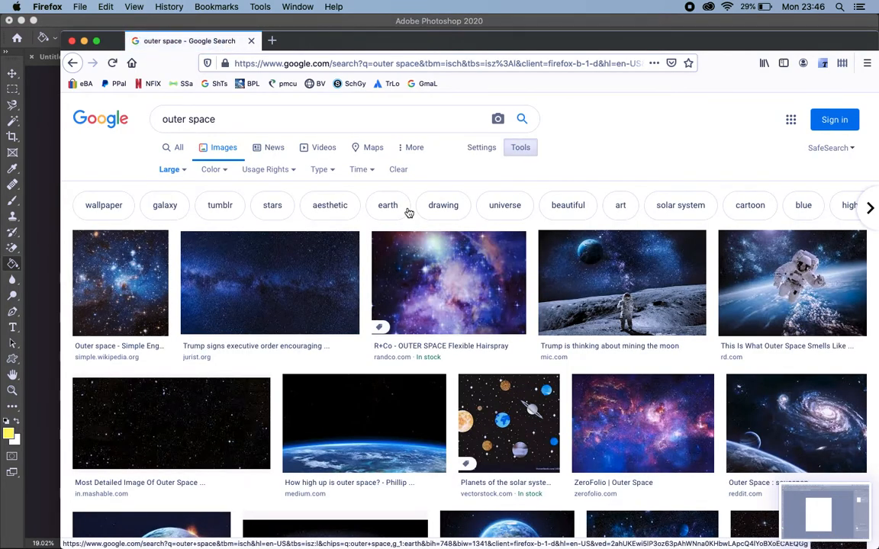
scroll(532, 335, "down", 5)
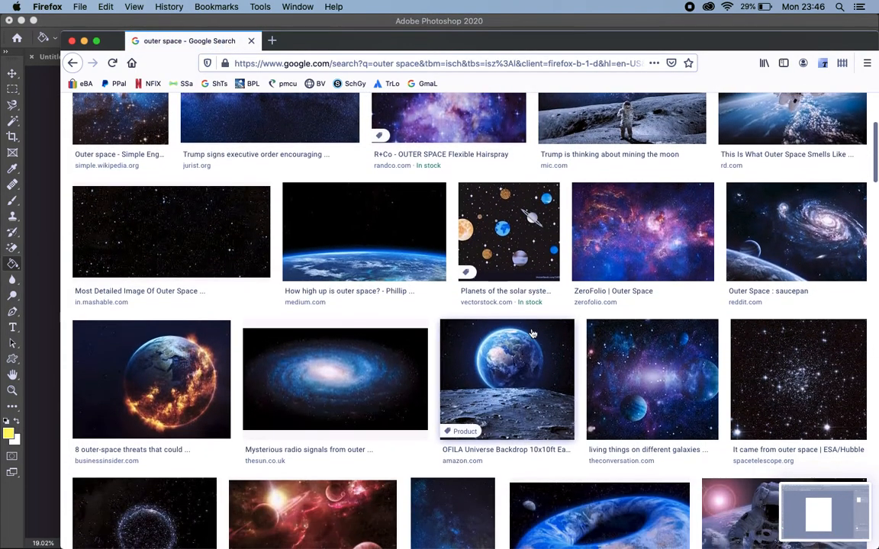
left_click(532, 343)
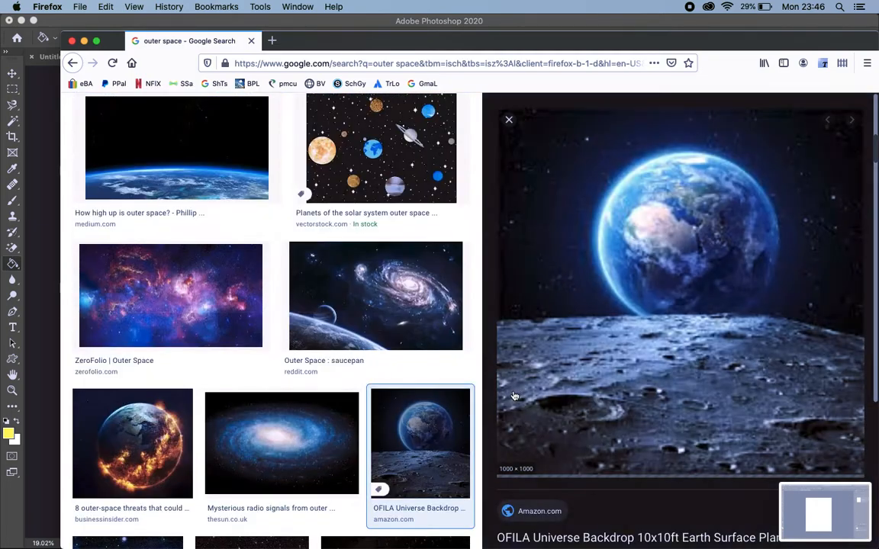
Step: Copy the previewed image of the Earth above the moon's surface and switch back to Photoshop
right_click(651, 328)
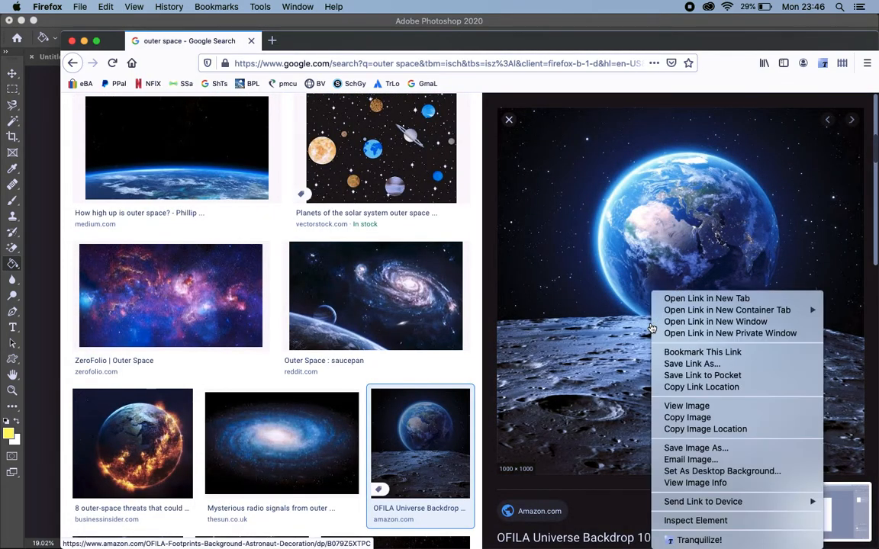
left_click(687, 418)
key("ctrl+Up")
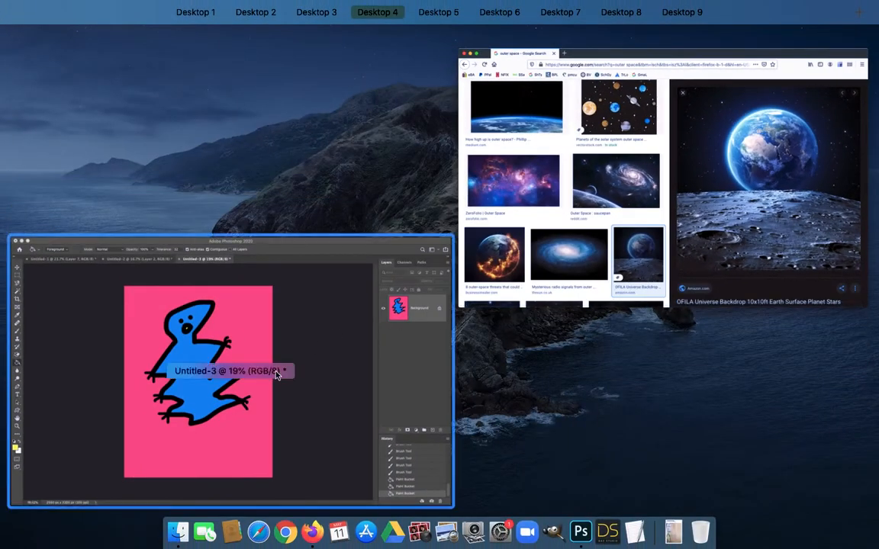
left_click(279, 373)
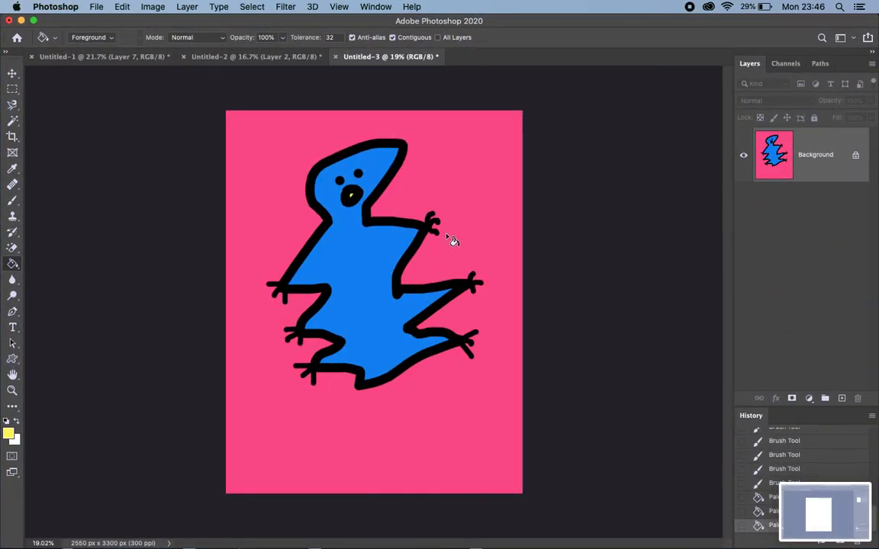
Step: Create a new 1000 × 1000 px document and paste the copied space image into it
key("super+n")
key("Return")
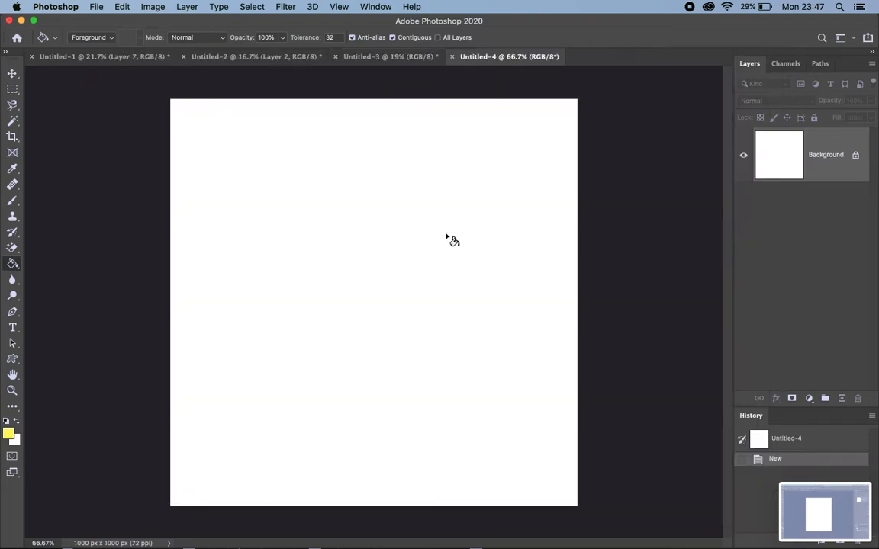
key("super+v")
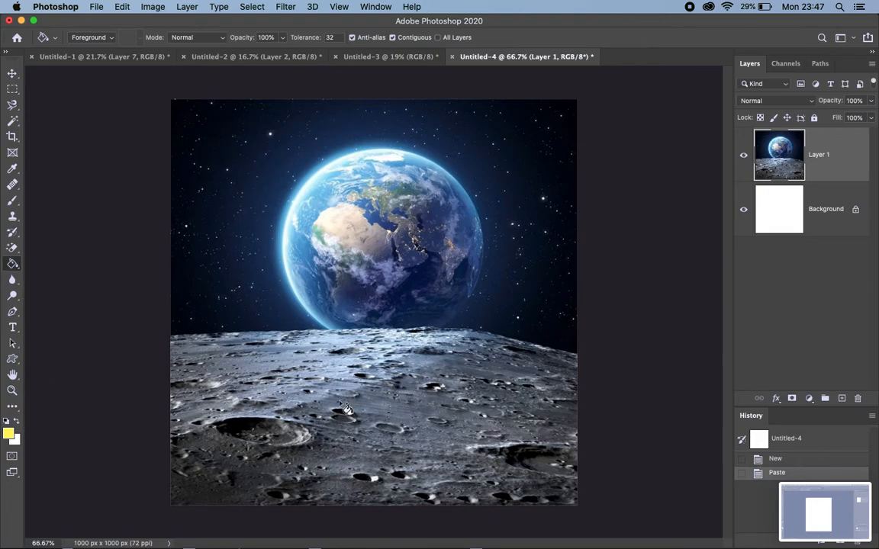
Step: Try filling the dark starry sky with yellow at tolerance 32 twice, undoing the fill each time
left_click(223, 131)
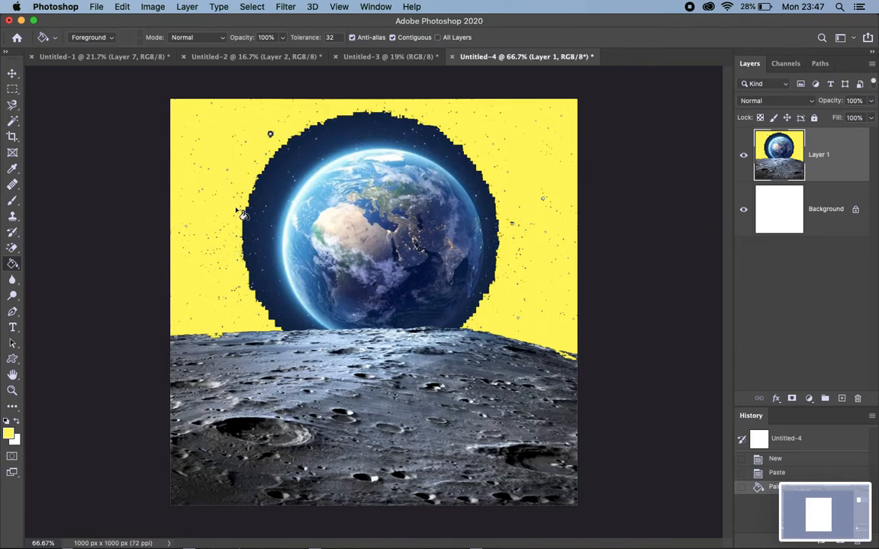
key("super+z")
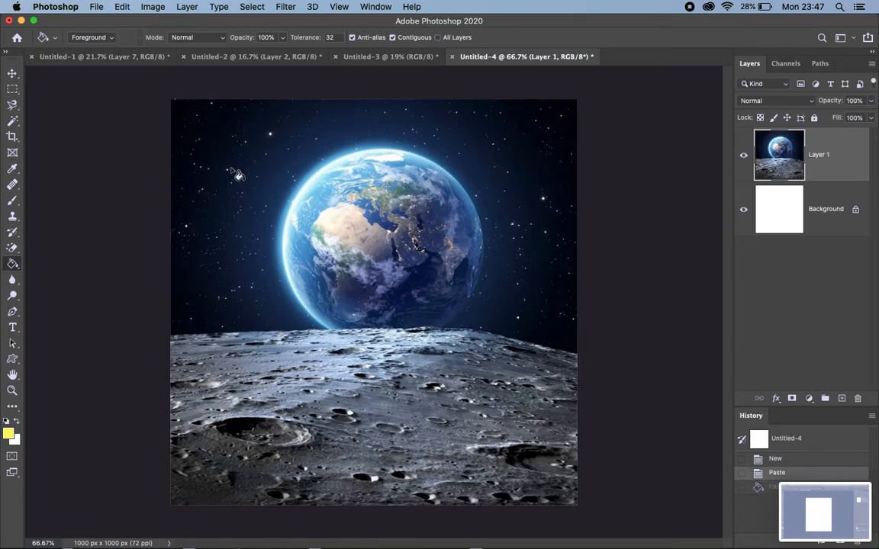
left_click(195, 134)
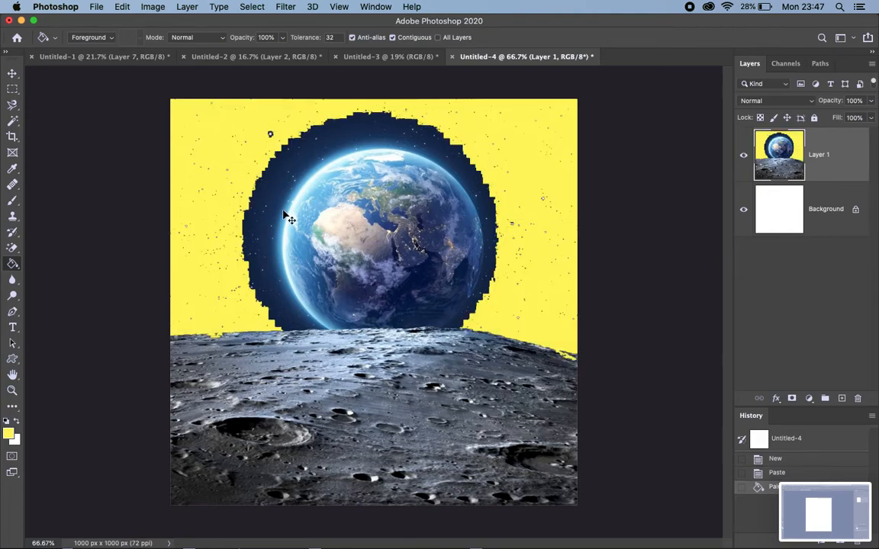
key("super+z")
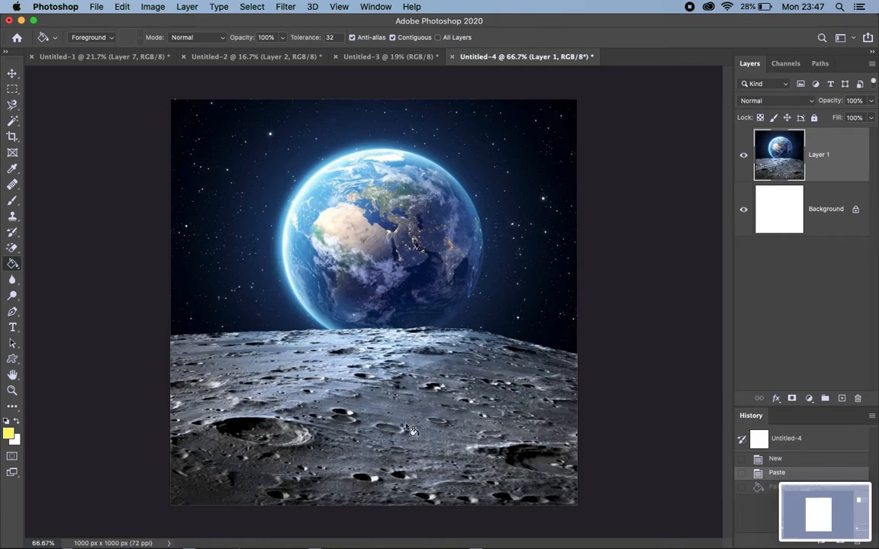
Step: Try filling the moon's surface and the large crater's shadow with yellow at tolerance 32, undoing each fill
left_click(386, 412)
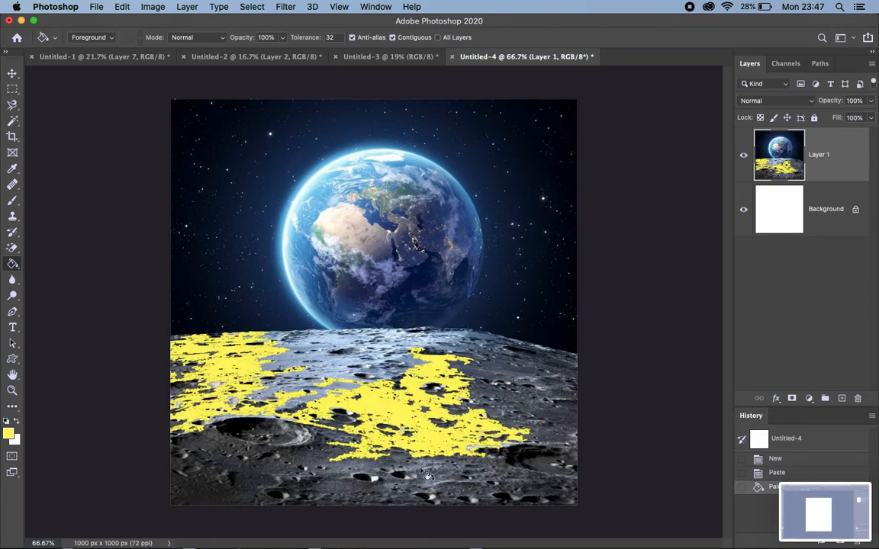
key("super+z")
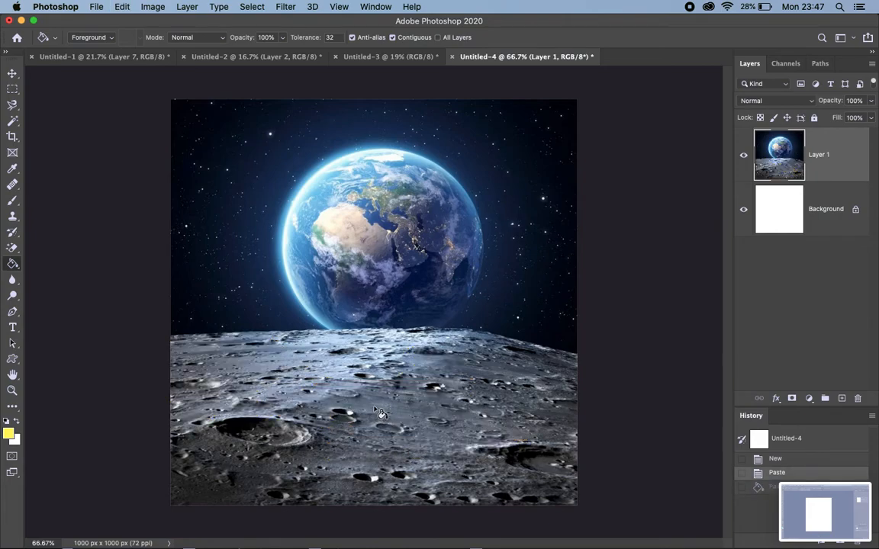
scroll(378, 412, "up", 5)
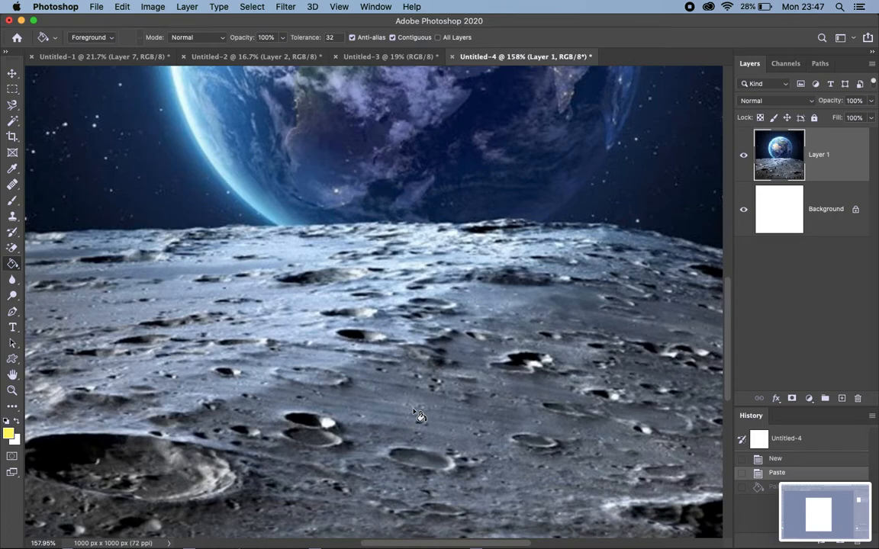
scroll(419, 416, "down", 4)
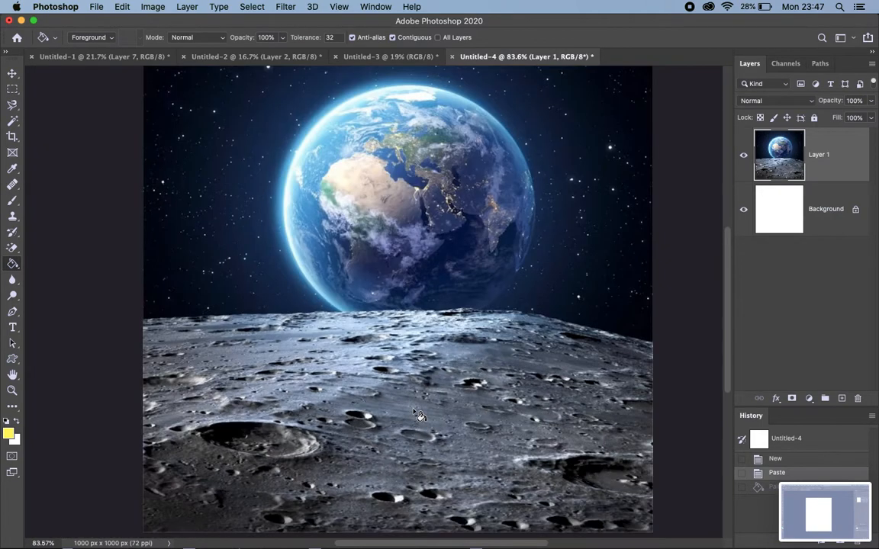
left_click(231, 439)
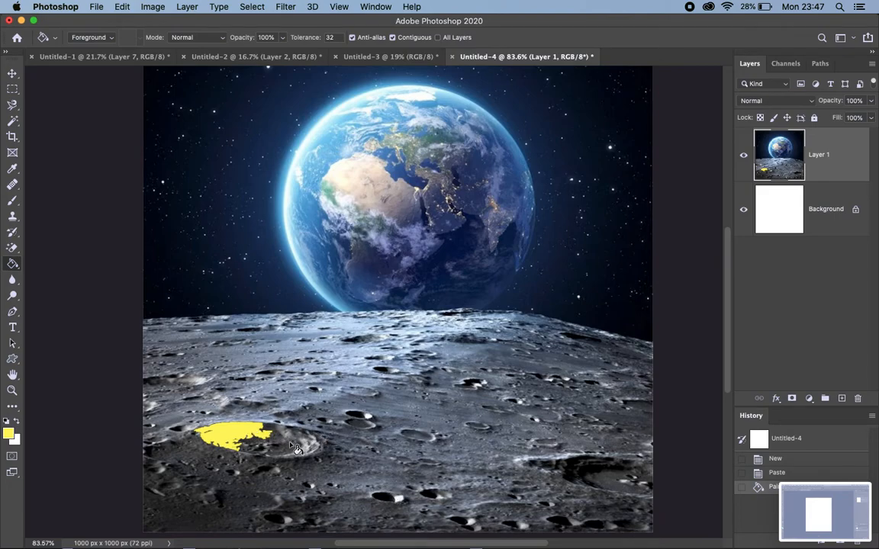
key("super+z")
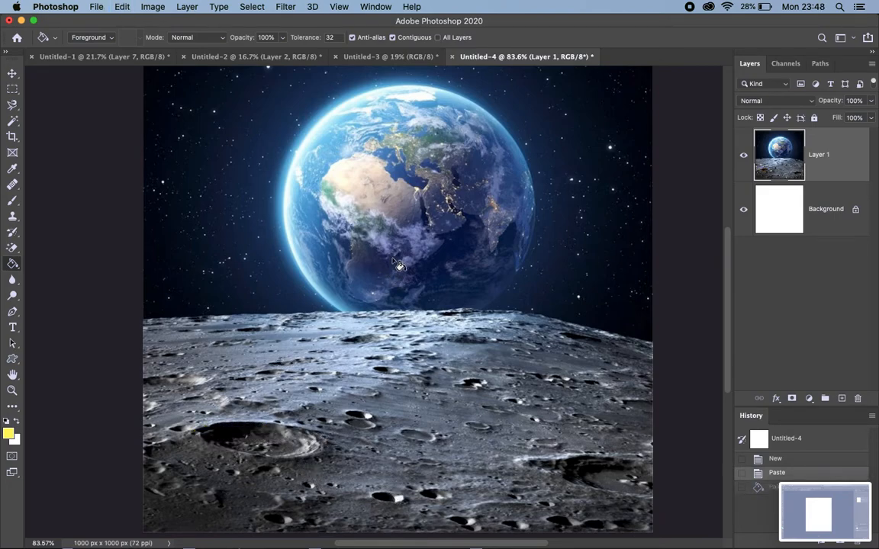
Step: Try filling the starry sky with yellow at a Paint Bucket tolerance of 100, and undo the fill
scroll(398, 264, "down", 3)
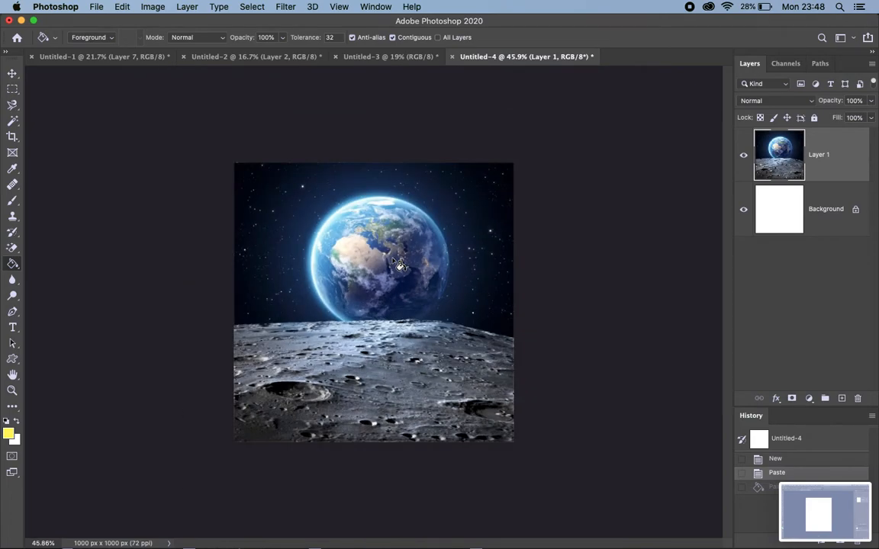
scroll(398, 264, "up", 2)
scroll(398, 264, "up", 1)
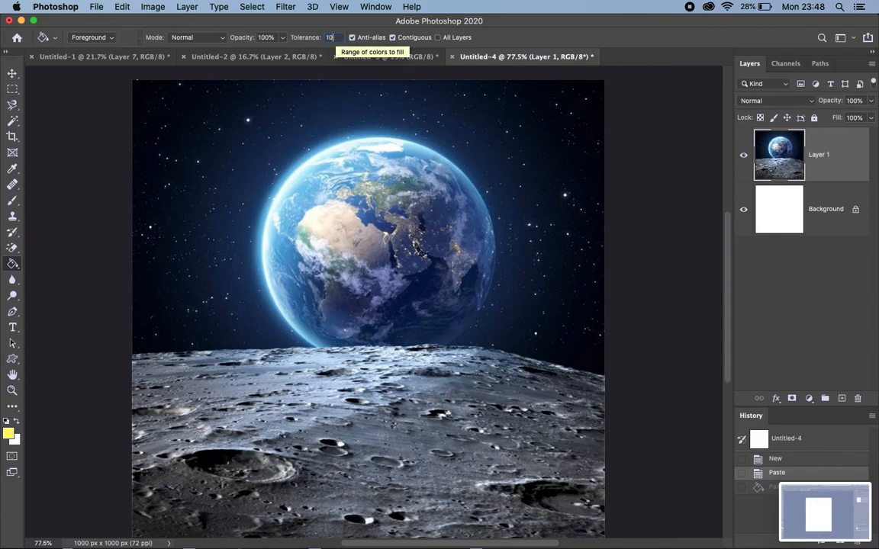
key("super+shift+z")
left_click(180, 121)
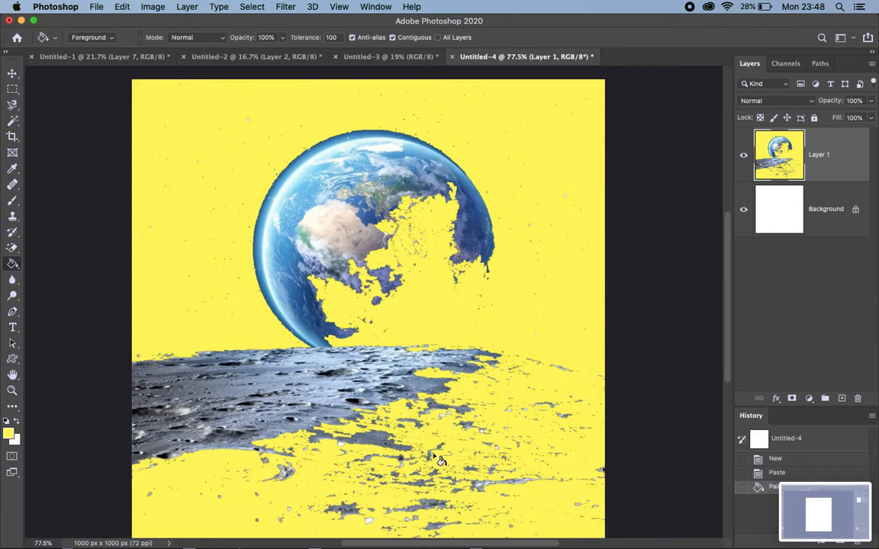
key("super+z")
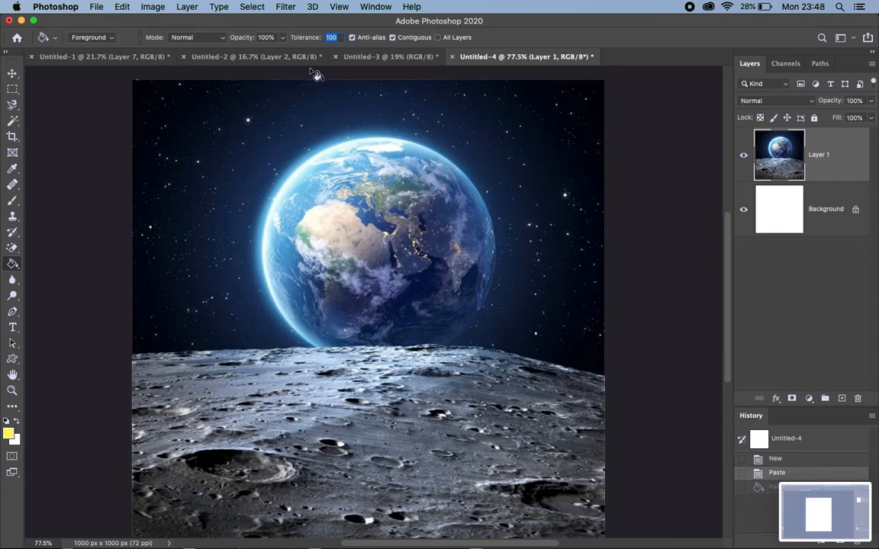
Step: Try the yellow fill on the starry sky with the tolerance set to 65, and undo it
type("65")
left_click(170, 102)
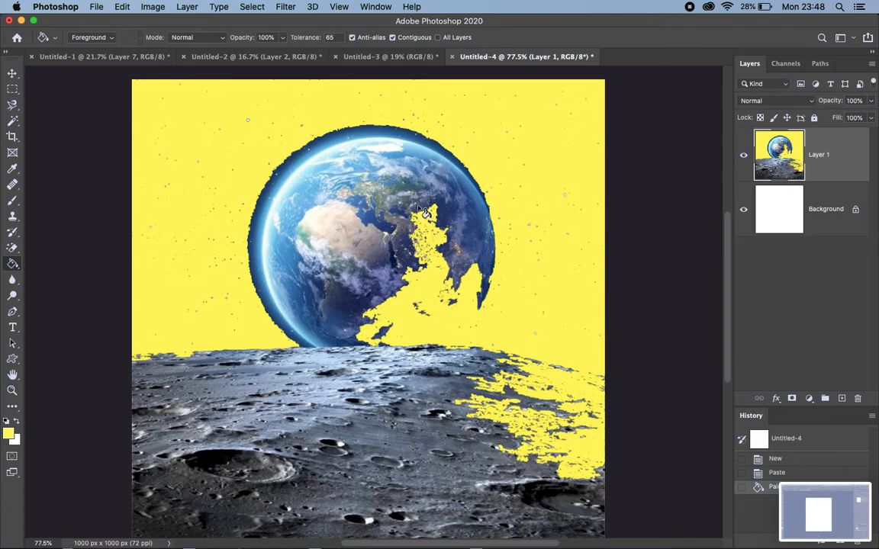
key("super+z")
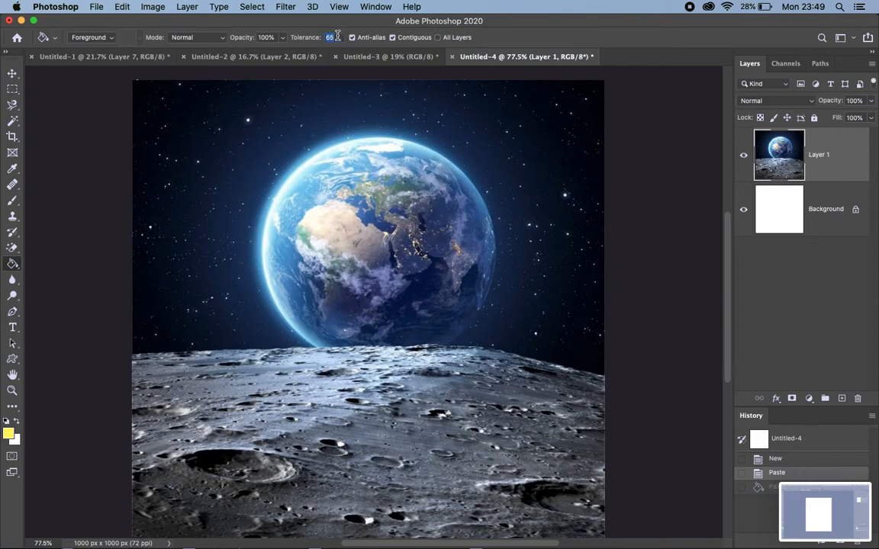
Step: Test the yellow fill at tolerance 50 on the starry sky and the moon's surface, undoing each fill
type("5")
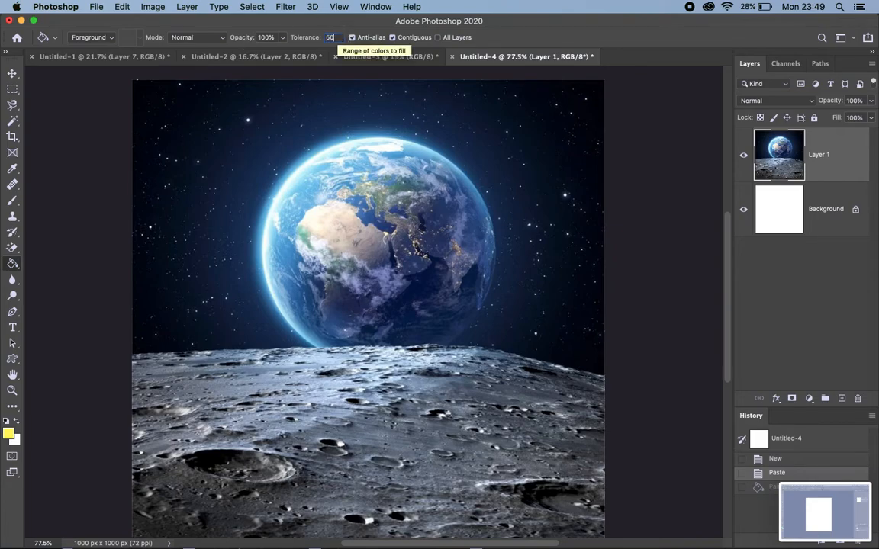
left_click(181, 115)
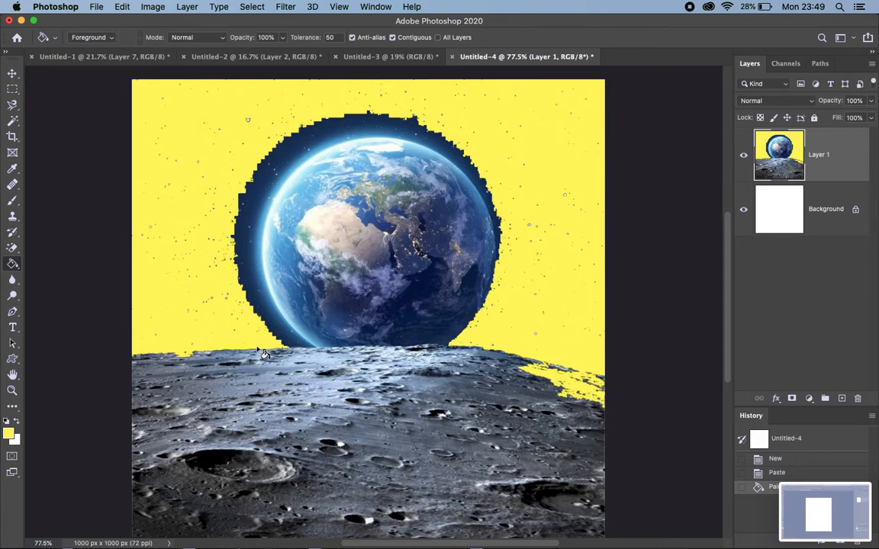
key("super+z")
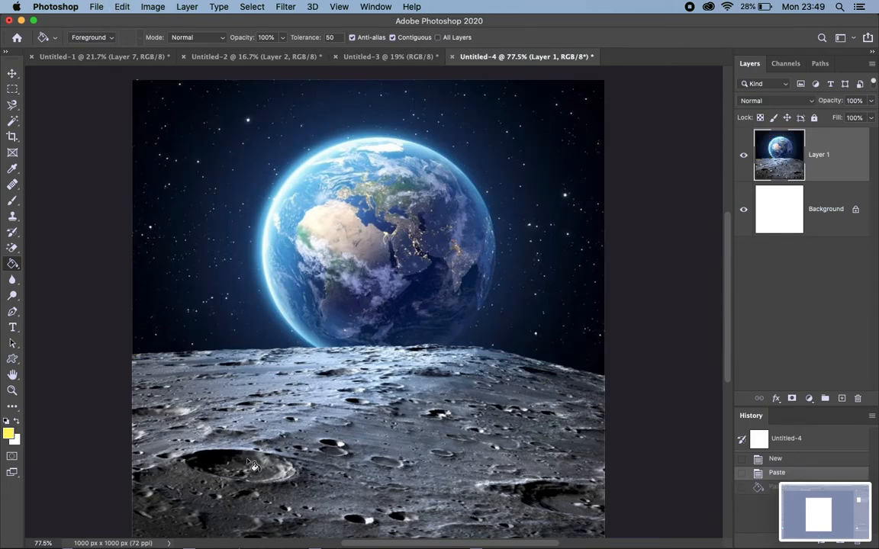
left_click(341, 462)
key("super+z")
Step: Test the yellow fill on the moon's surface at tolerance 100 and on the sky at tolerance 255, undoing each
type("100")
left_click(368, 412)
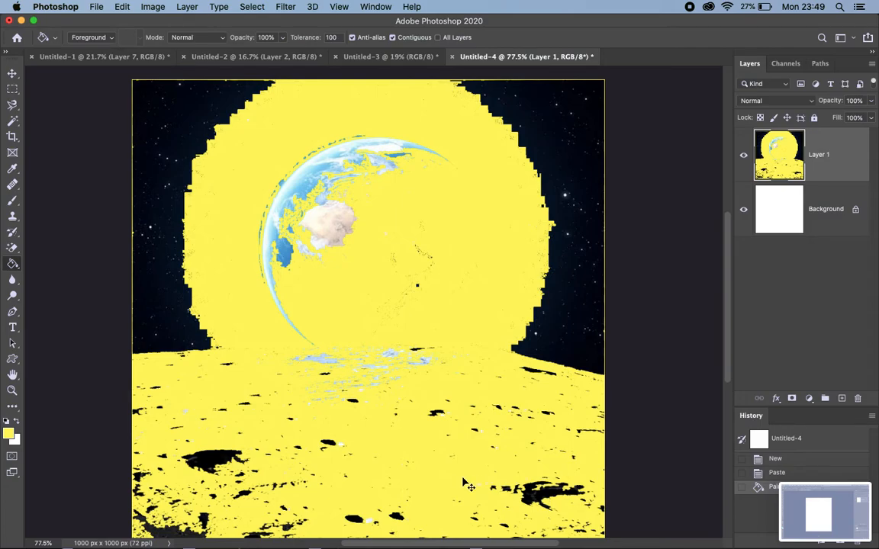
key("super+z")
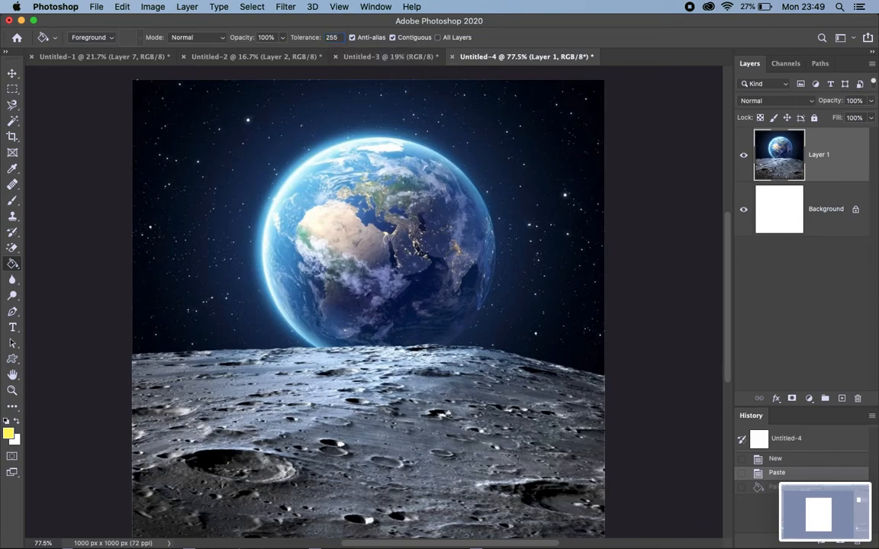
left_click(206, 150)
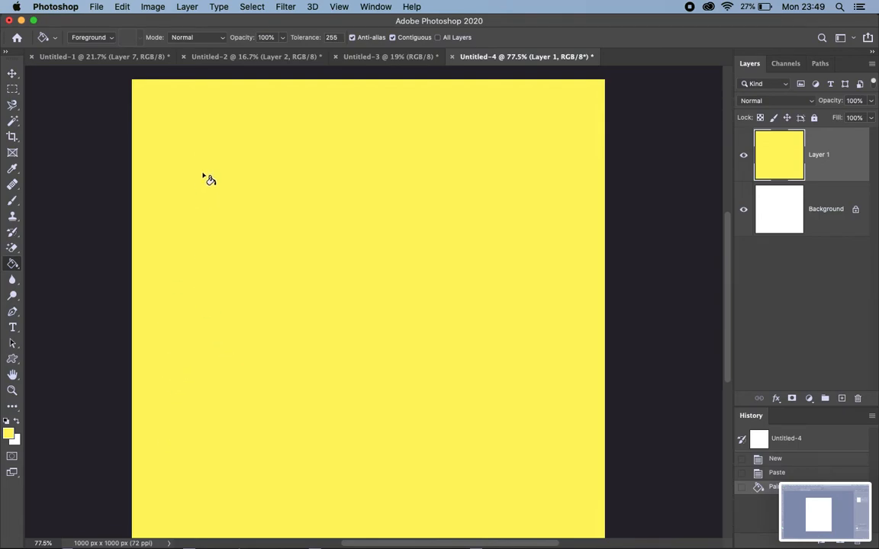
key("super+z")
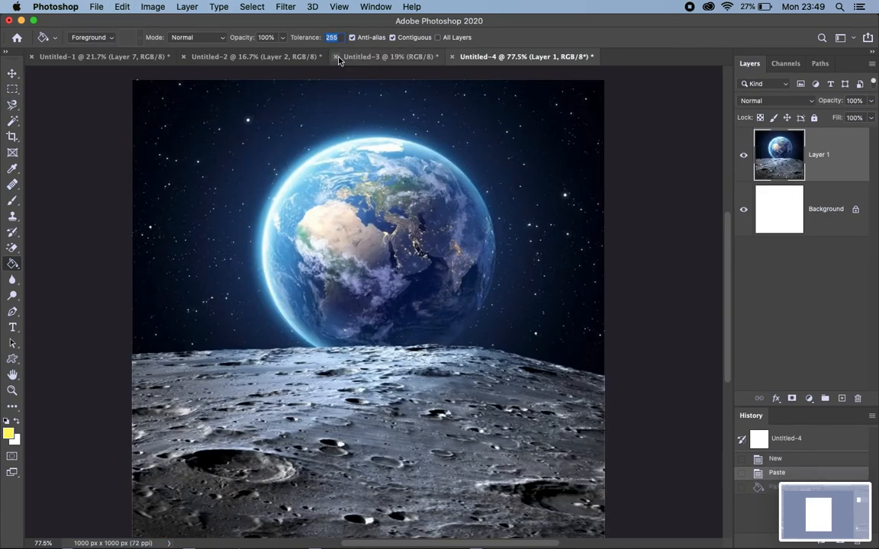
Step: Try yellow fills at tolerance 75 on the Earth's pale landmass and near the moon's horizon, and undo both
type("75")
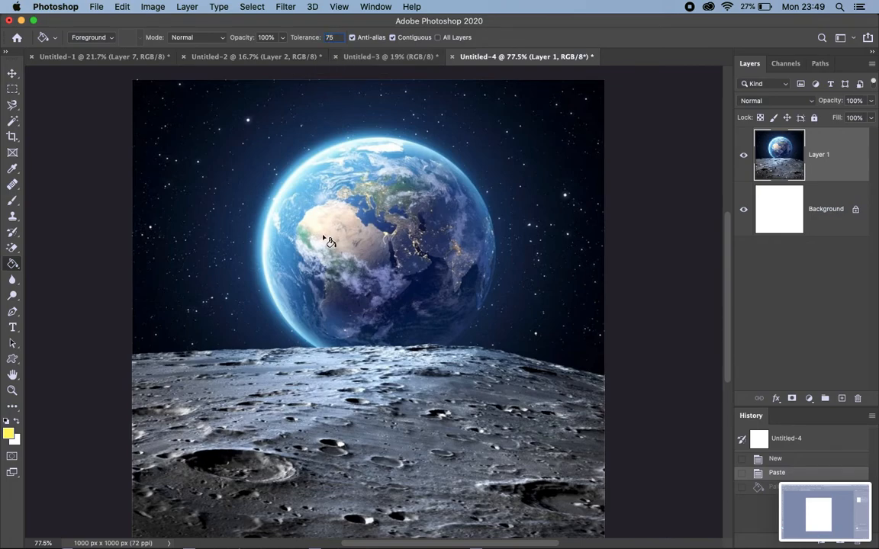
left_click(309, 207)
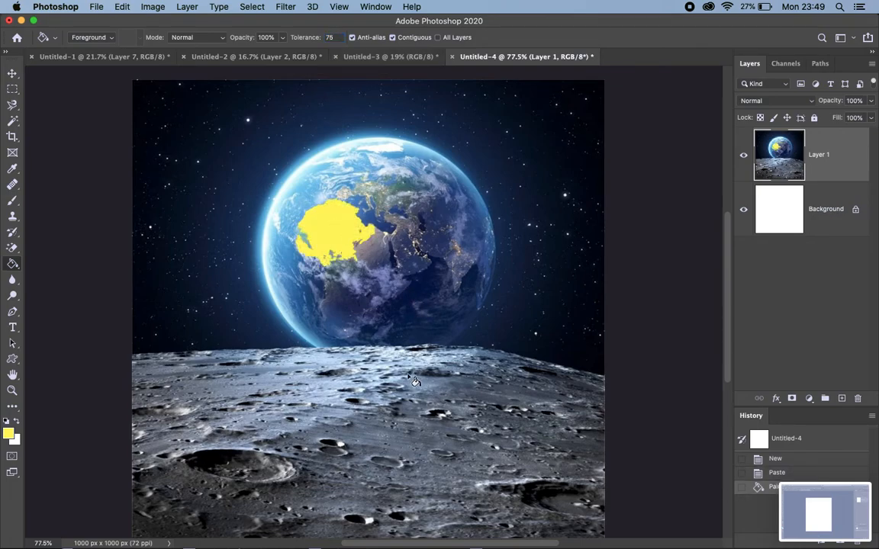
left_click(370, 344)
key("super+z")
key("super+z")
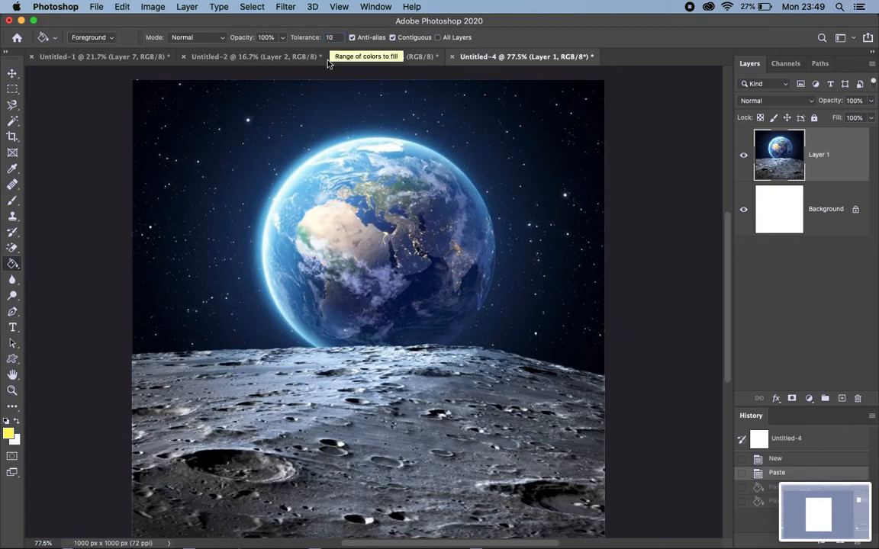
Step: Set the tolerance to 10 and fill patches of the Earth's glow, its landmass and the moon's surface with yellow
left_click(265, 221)
left_click(366, 254)
left_click(361, 341)
left_click(340, 413)
left_click(408, 448)
left_click(309, 458)
left_click(249, 389)
left_click(414, 383)
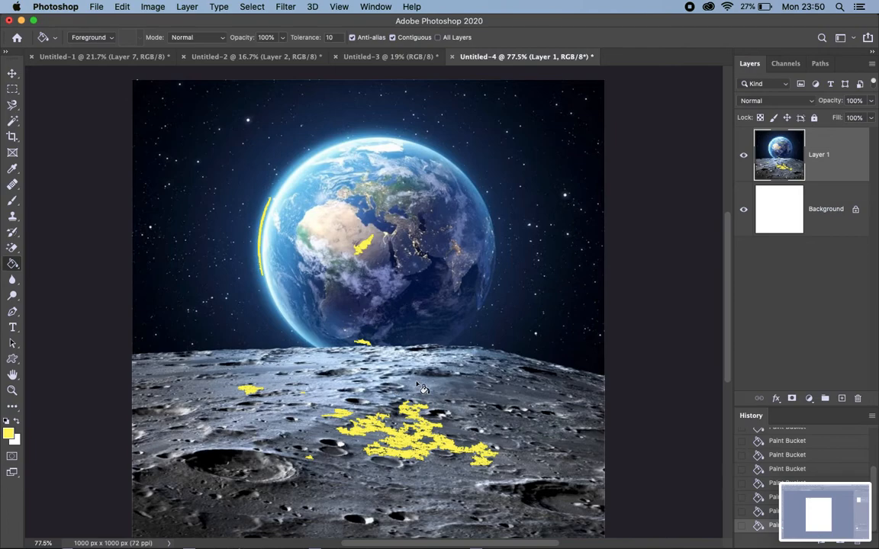
Step: Set the foreground colour to pink (#ff00d2) and fill several patches on the moon's surface and the Earth
left_click(7, 433)
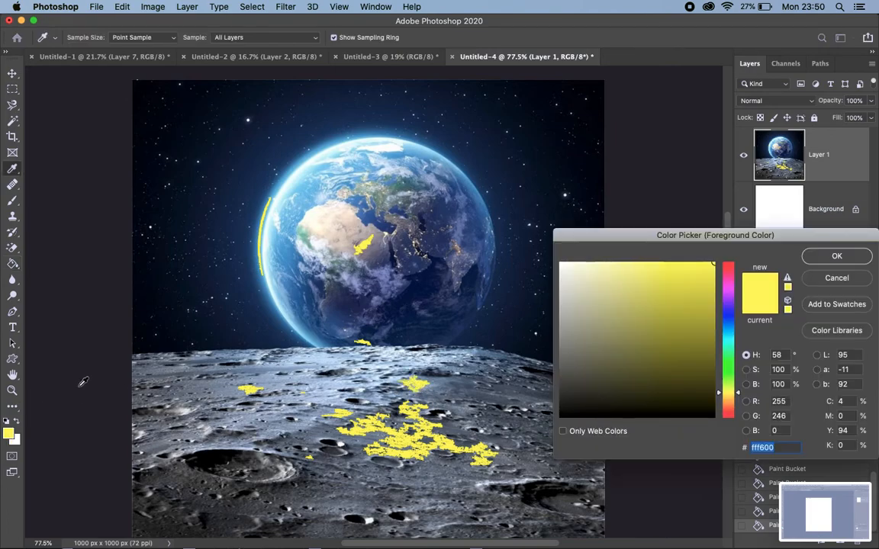
left_click(729, 284)
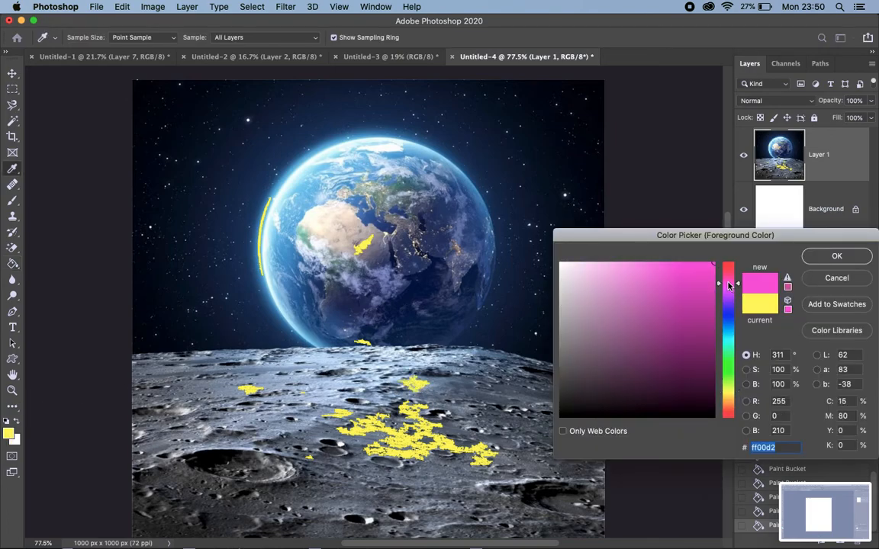
left_click(830, 258)
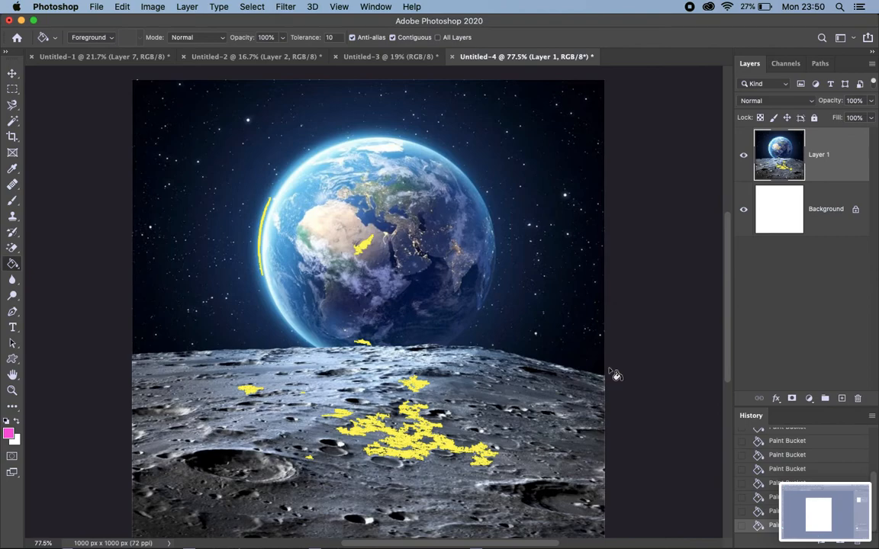
left_click(459, 433)
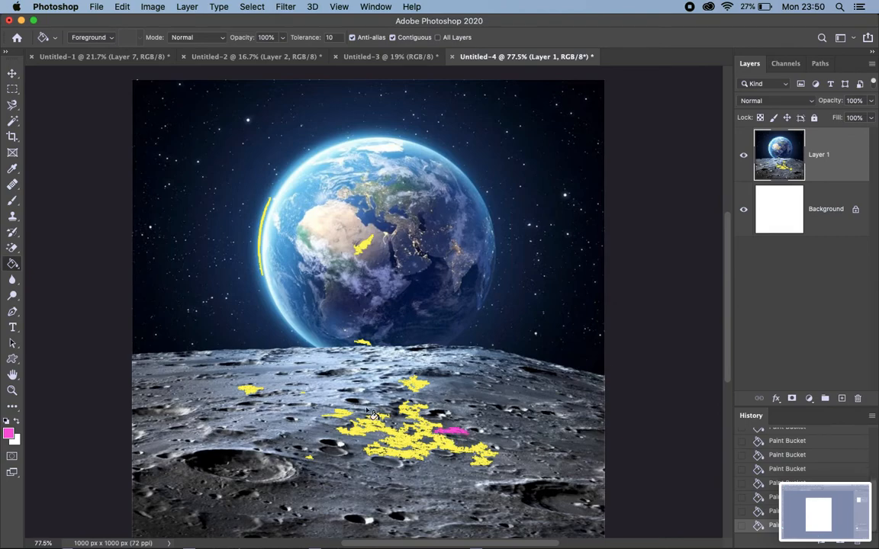
left_click(332, 385)
left_click(437, 398)
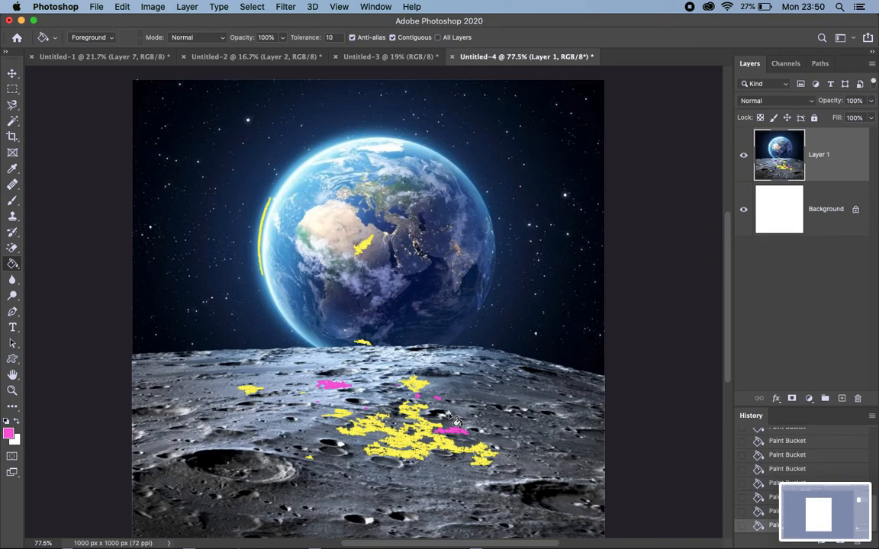
left_click(431, 229)
left_click(336, 238)
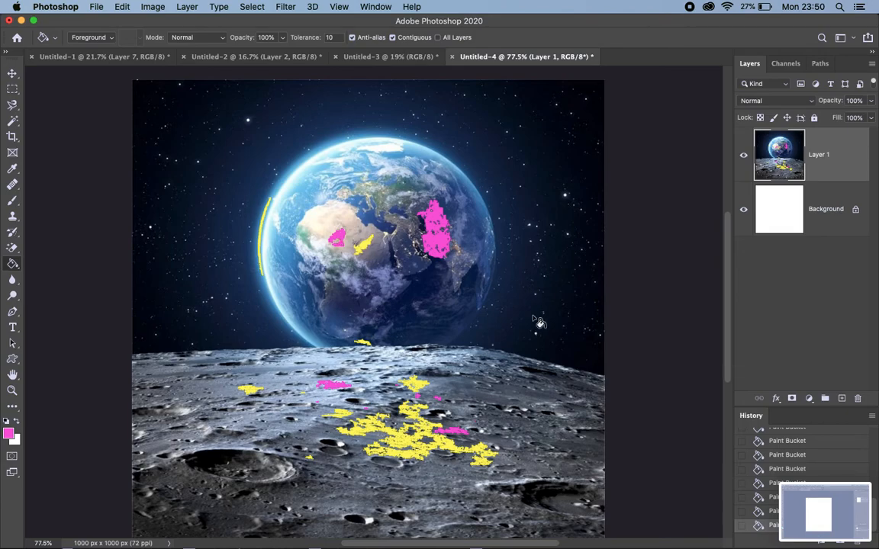
Step: Switch to the Untitled-3 document containing the blue creature drawing
left_click(358, 56)
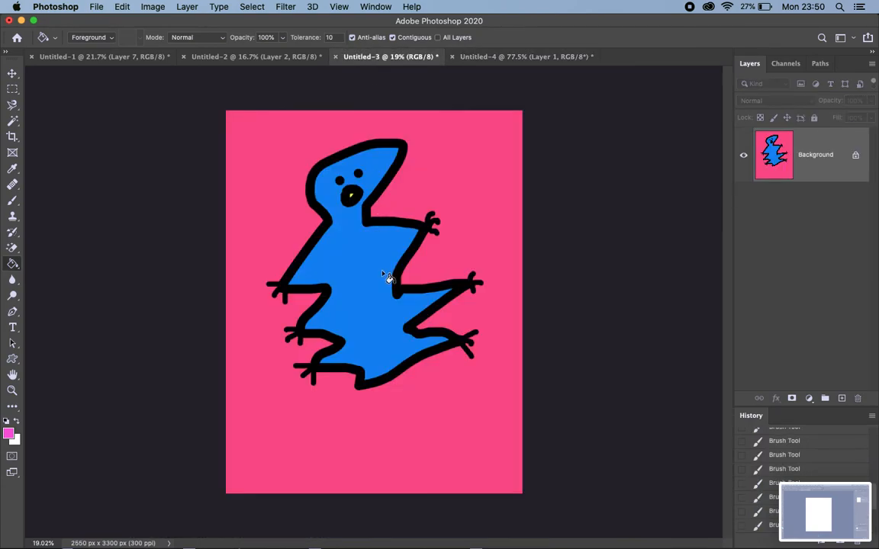